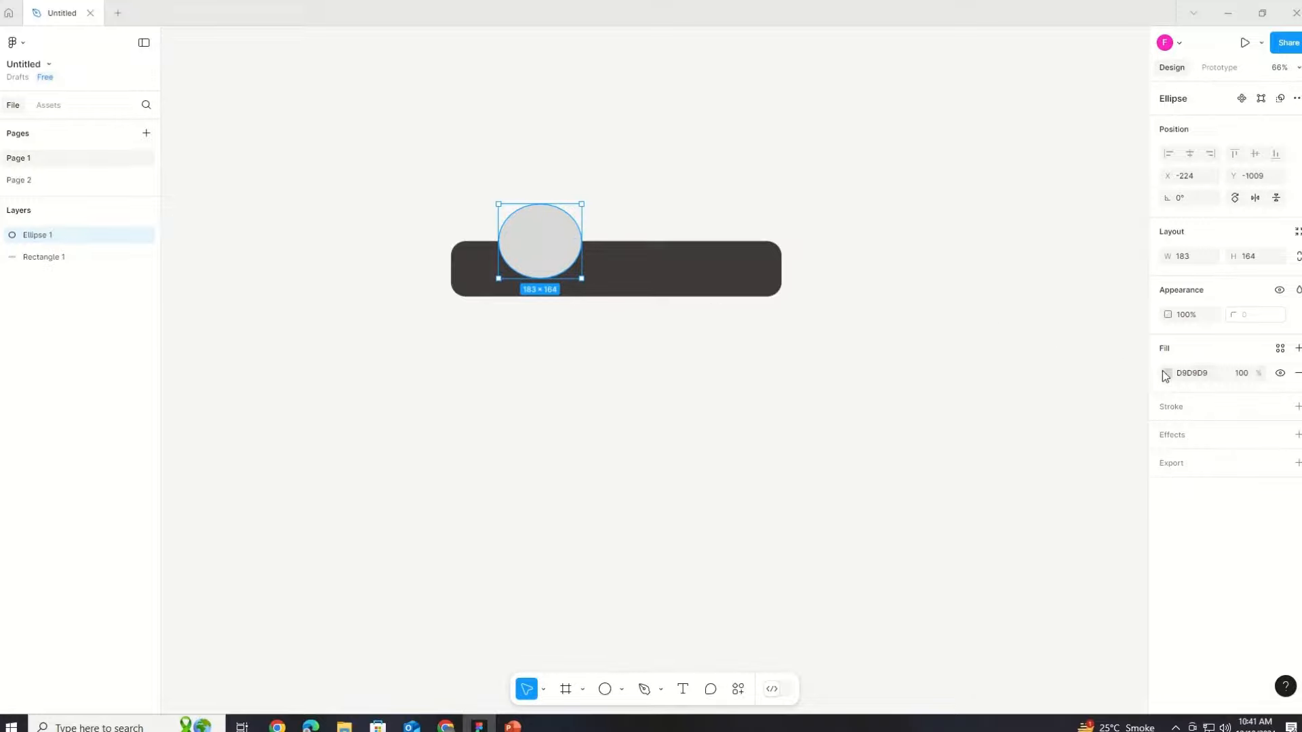
Step: Set the ellipse's fill to the page background color F5F5F5
left_click(1167, 373)
left_click(1002, 557)
left_click(1073, 92)
key("Escape")
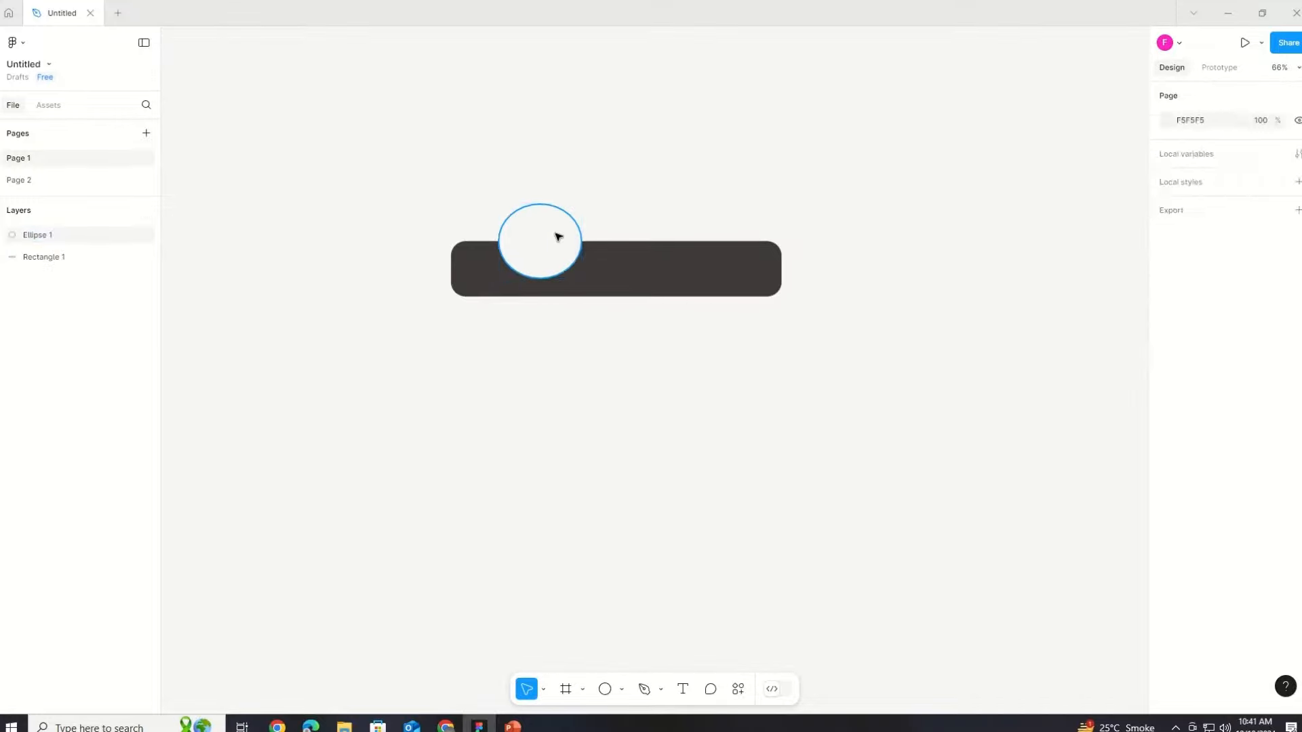
Step: Edit the ellipse's path, moving its side and bottom anchors to carve a curved notch into the bar's top edge
double_click(558, 235)
mouse_move(582, 262)
left_mouse_down()
mouse_move(561, 242)
mouse_move(521, 247)
mouse_move(592, 243)
left_mouse_up()
left_click(499, 242)
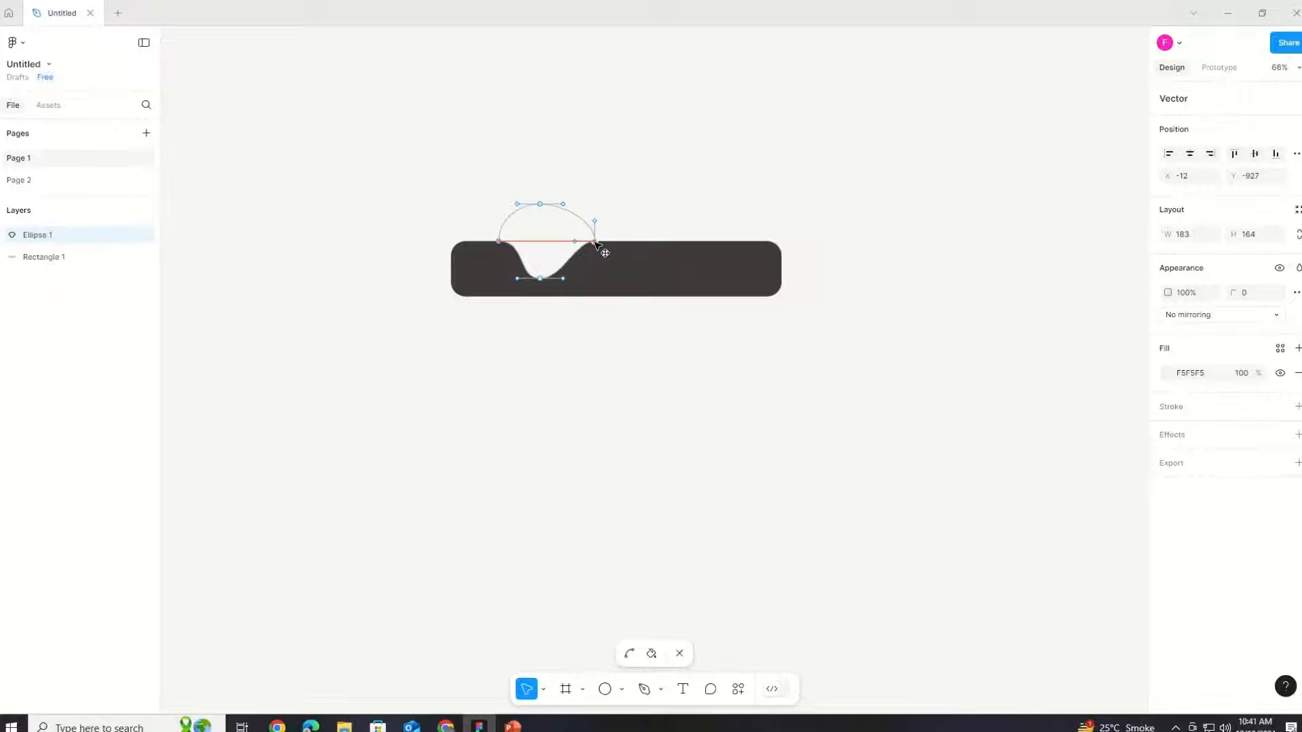
left_click_drag(499, 241, 477, 241)
left_click(564, 277)
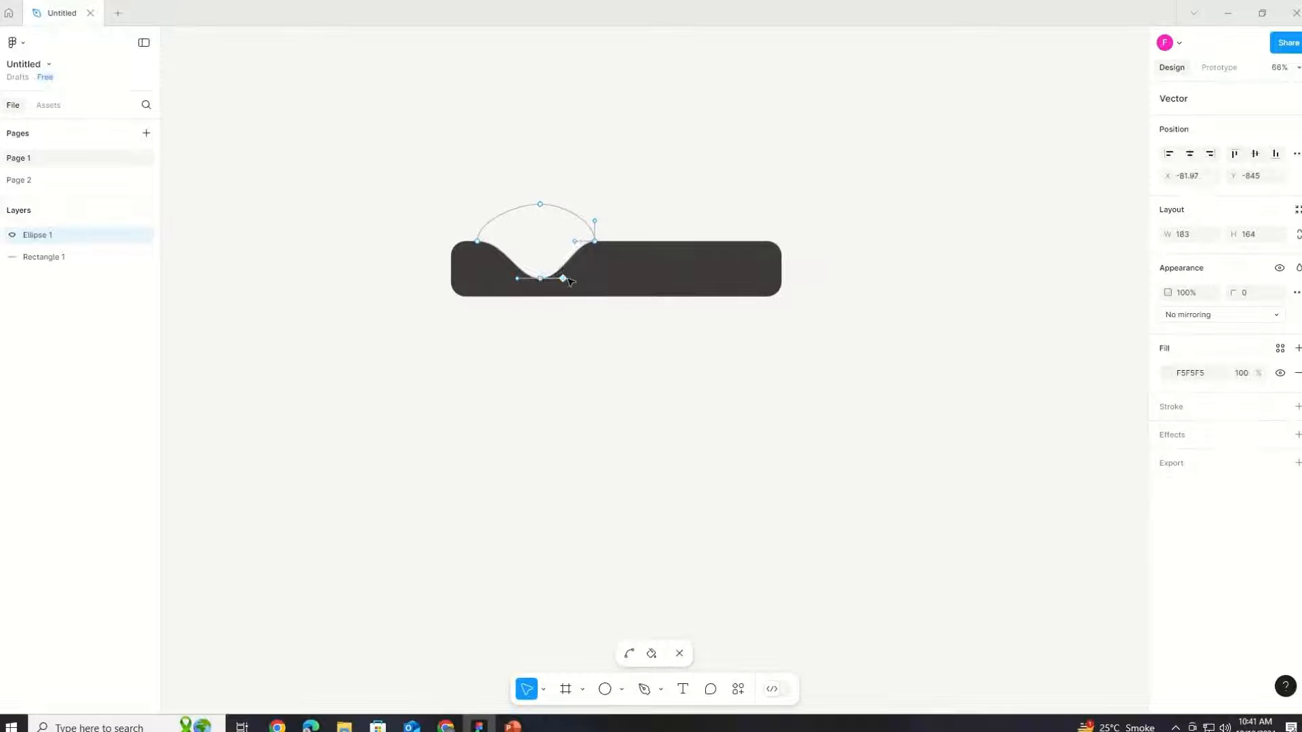
mouse_move(566, 276)
left_mouse_down()
mouse_move(583, 280)
mouse_move(577, 265)
mouse_move(580, 279)
left_mouse_up()
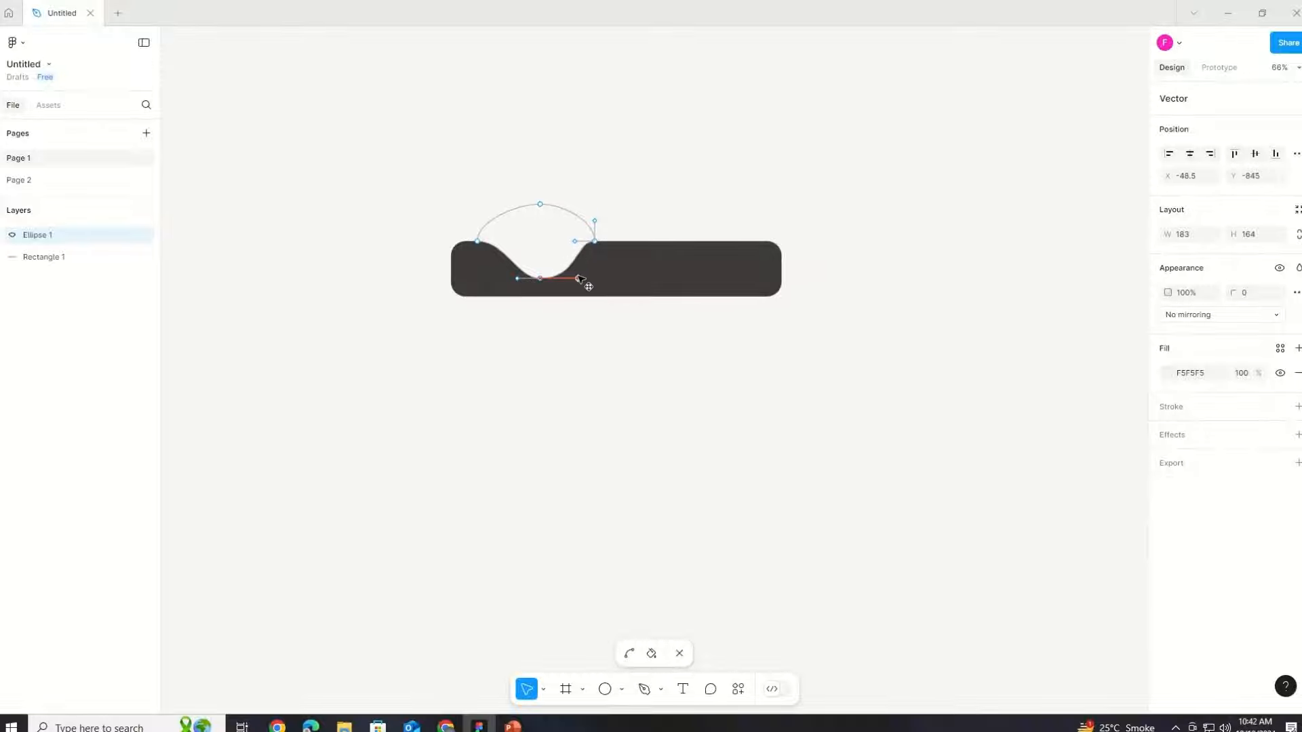
Step: Adjust the notch's anchor handles so the curve blends smoothly into the bar, then exit path editing
left_click(596, 242)
left_click_drag(575, 244, 576, 245)
key("ctrl+z")
left_click(576, 242)
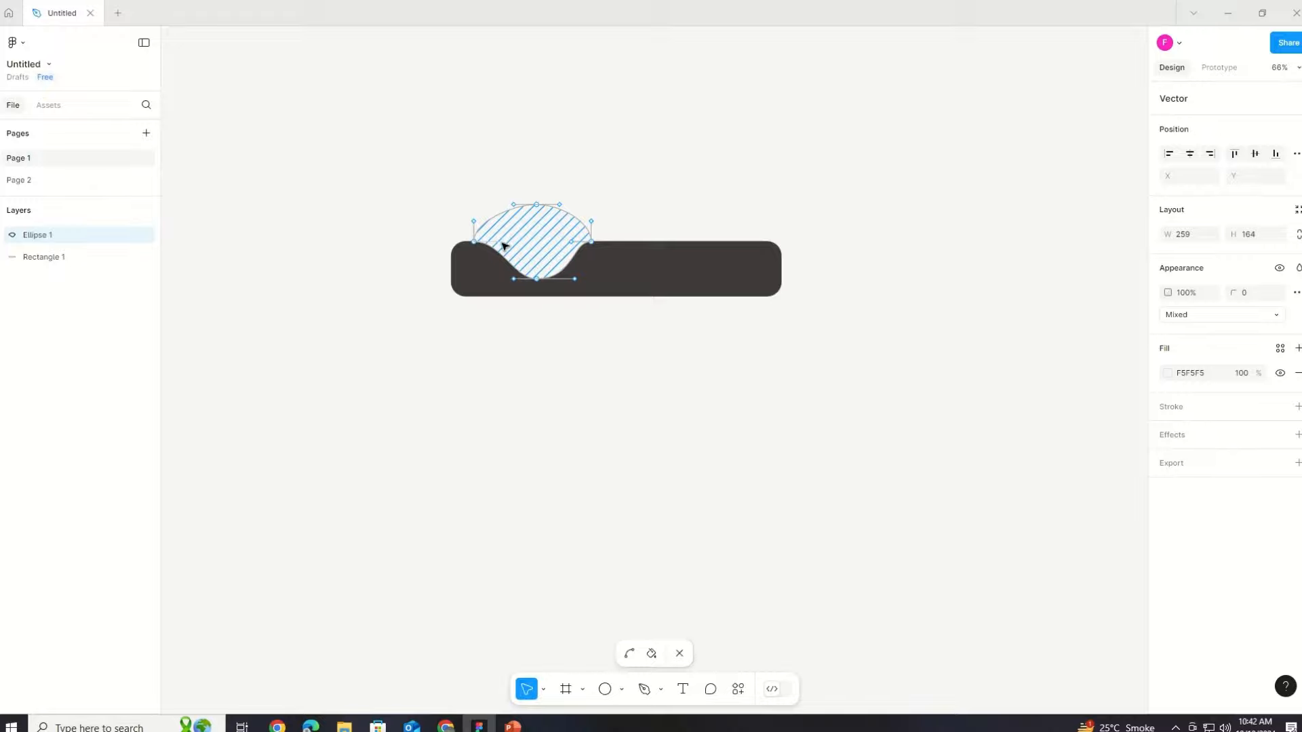
left_click_drag(514, 278, 490, 280)
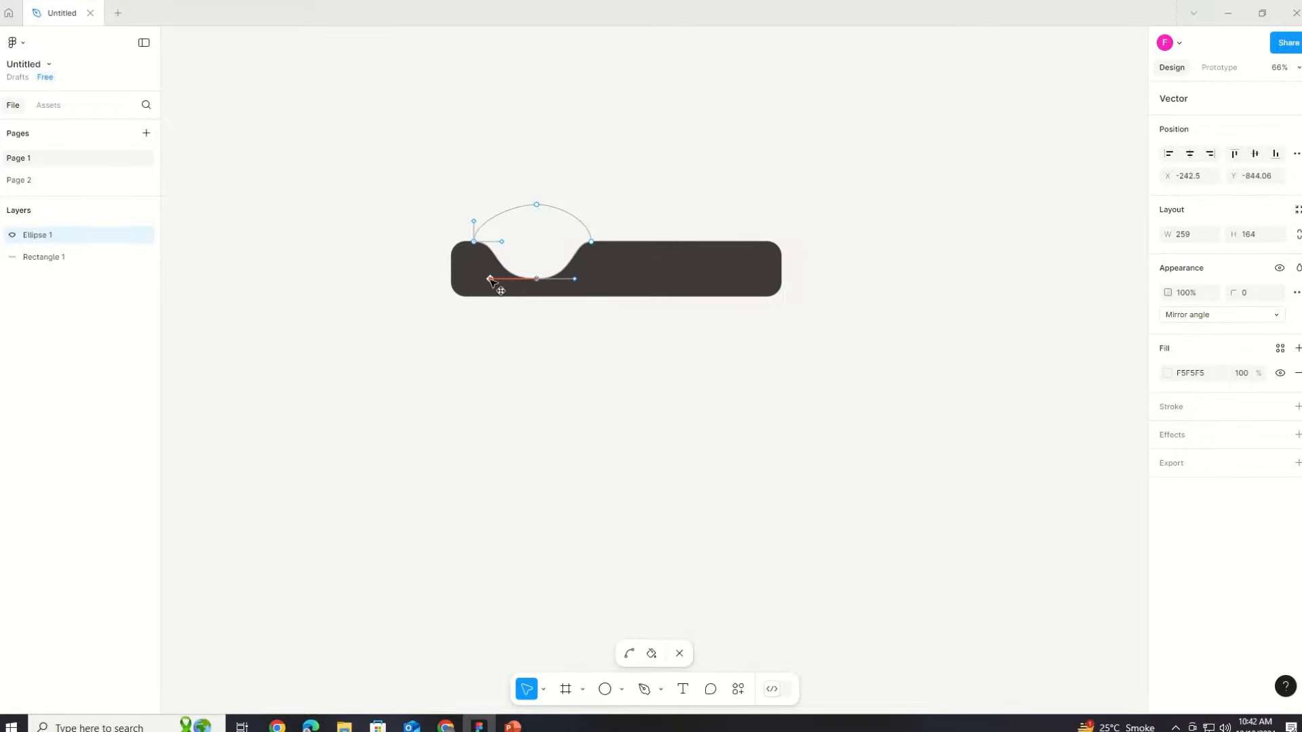
left_click(594, 242)
left_click_drag(595, 244, 595, 243)
left_click(615, 277)
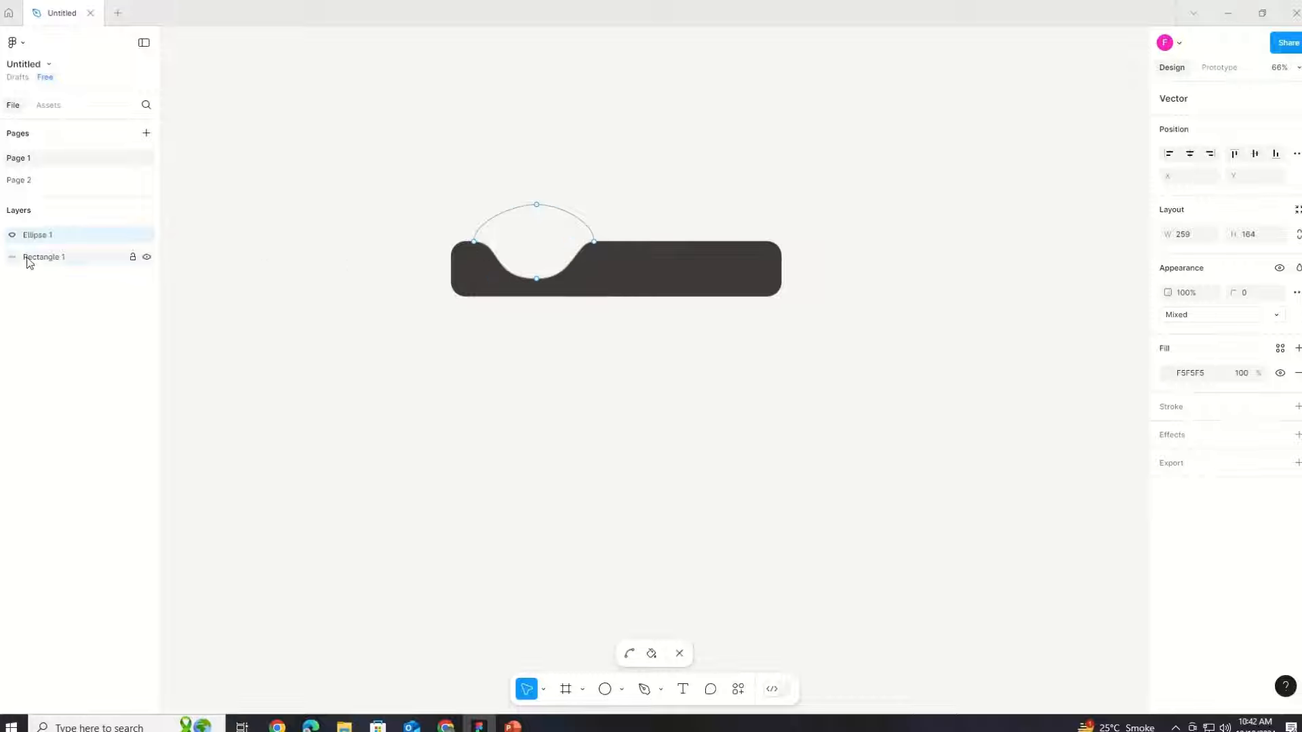
left_click(399, 477)
Step: Draw a circle about 165 × 144 sitting inside the notch above the bar
left_click(606, 690)
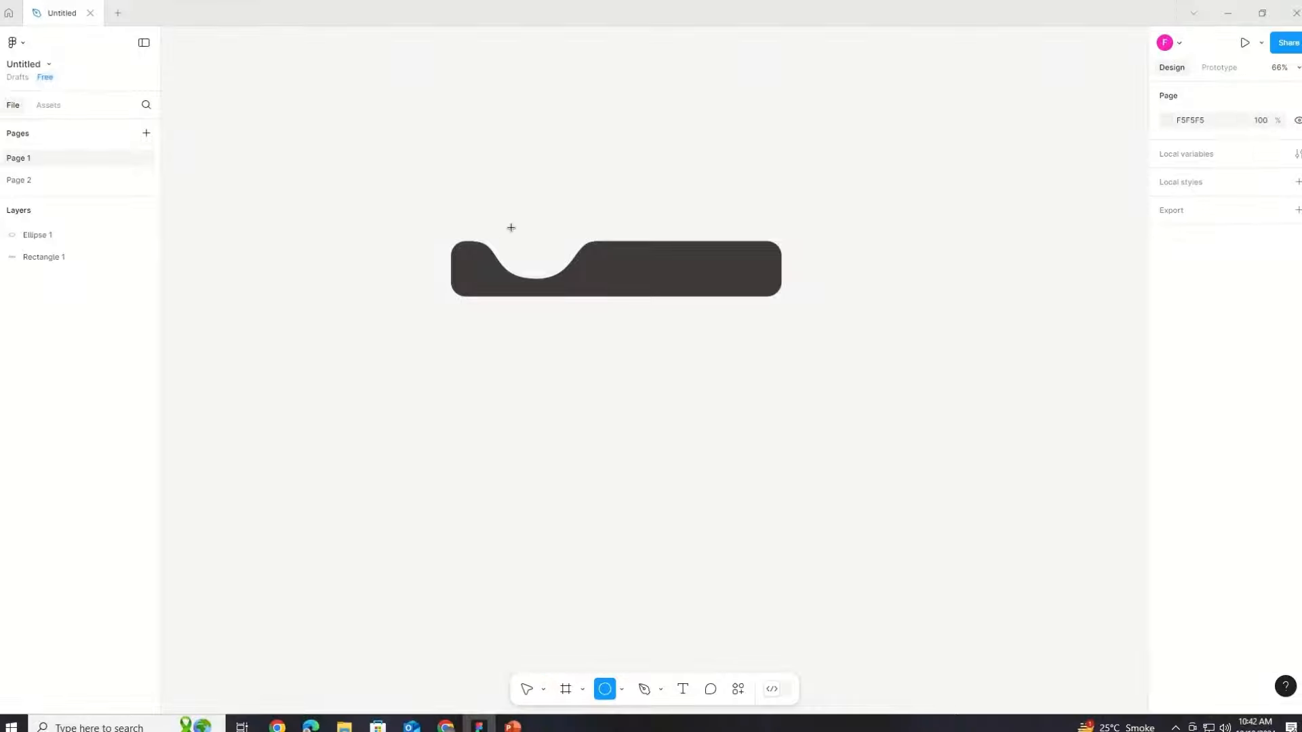
mouse_move(497, 204)
left_mouse_down()
mouse_move(569, 276)
mouse_move(556, 257)
left_mouse_up()
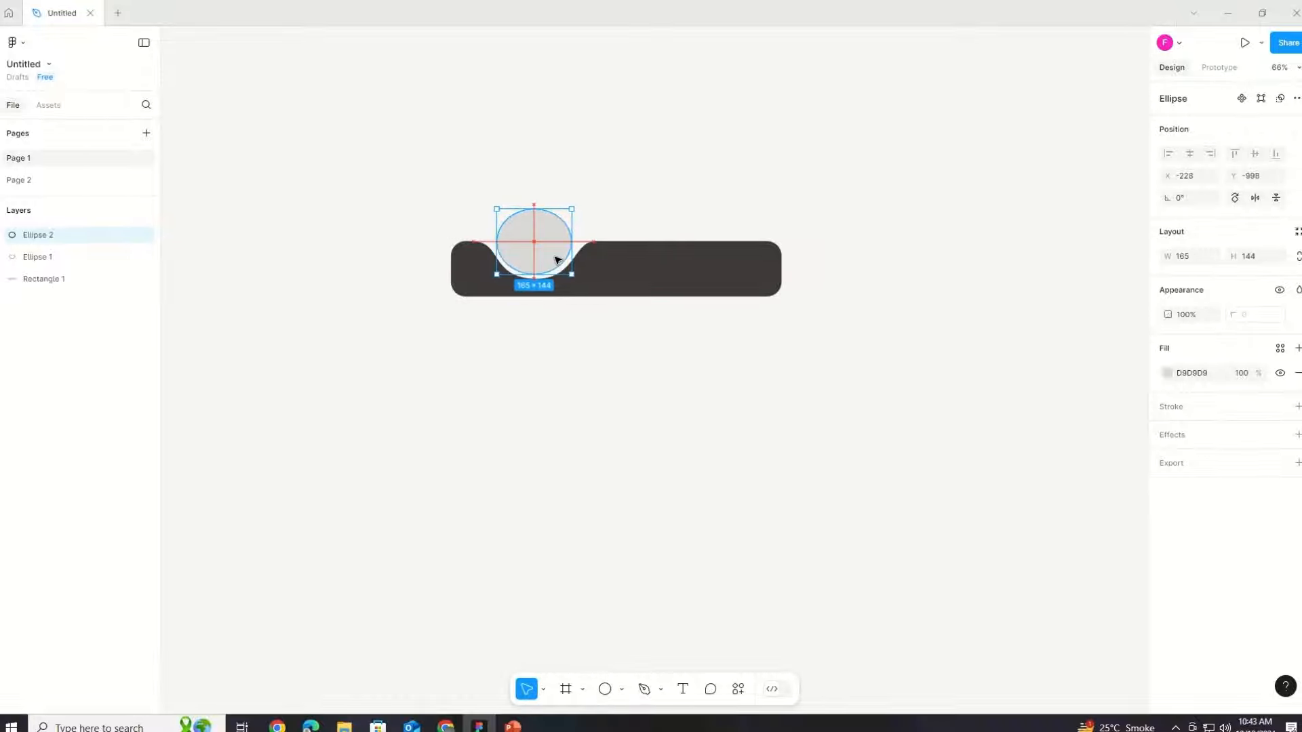
left_click(567, 272)
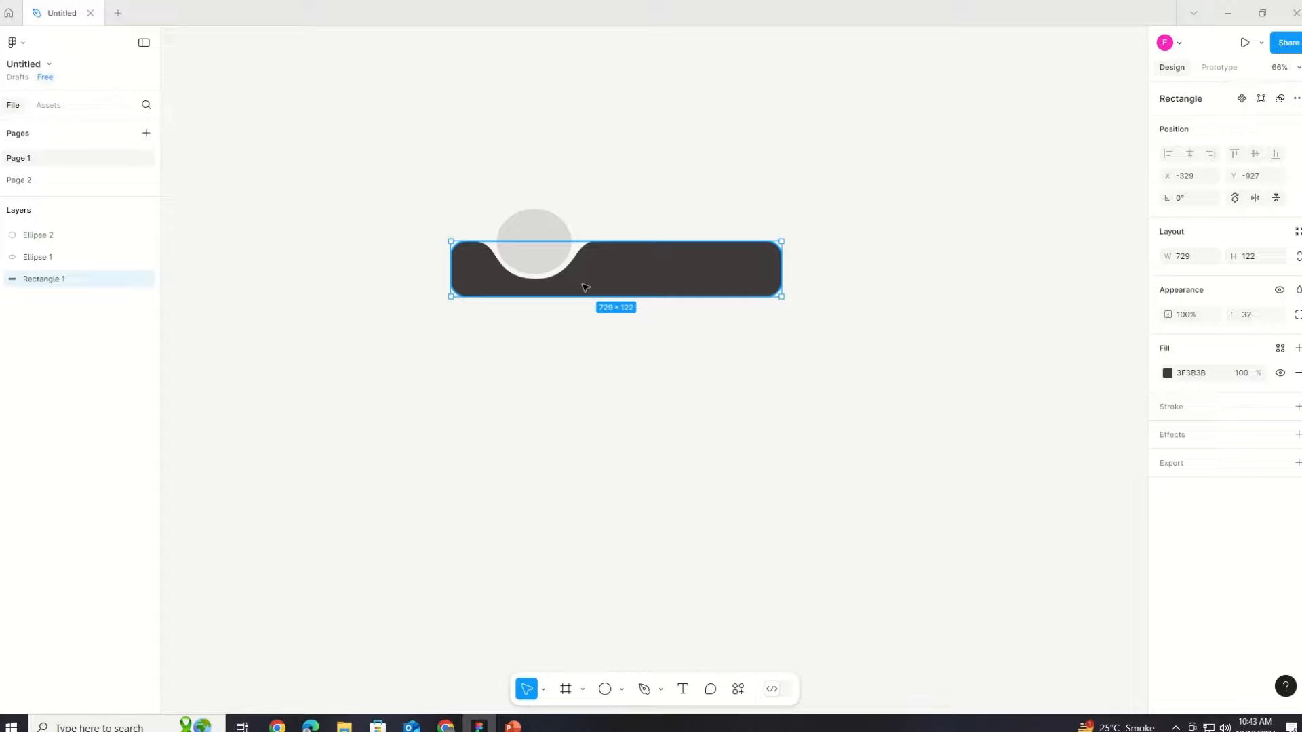
left_click(546, 250)
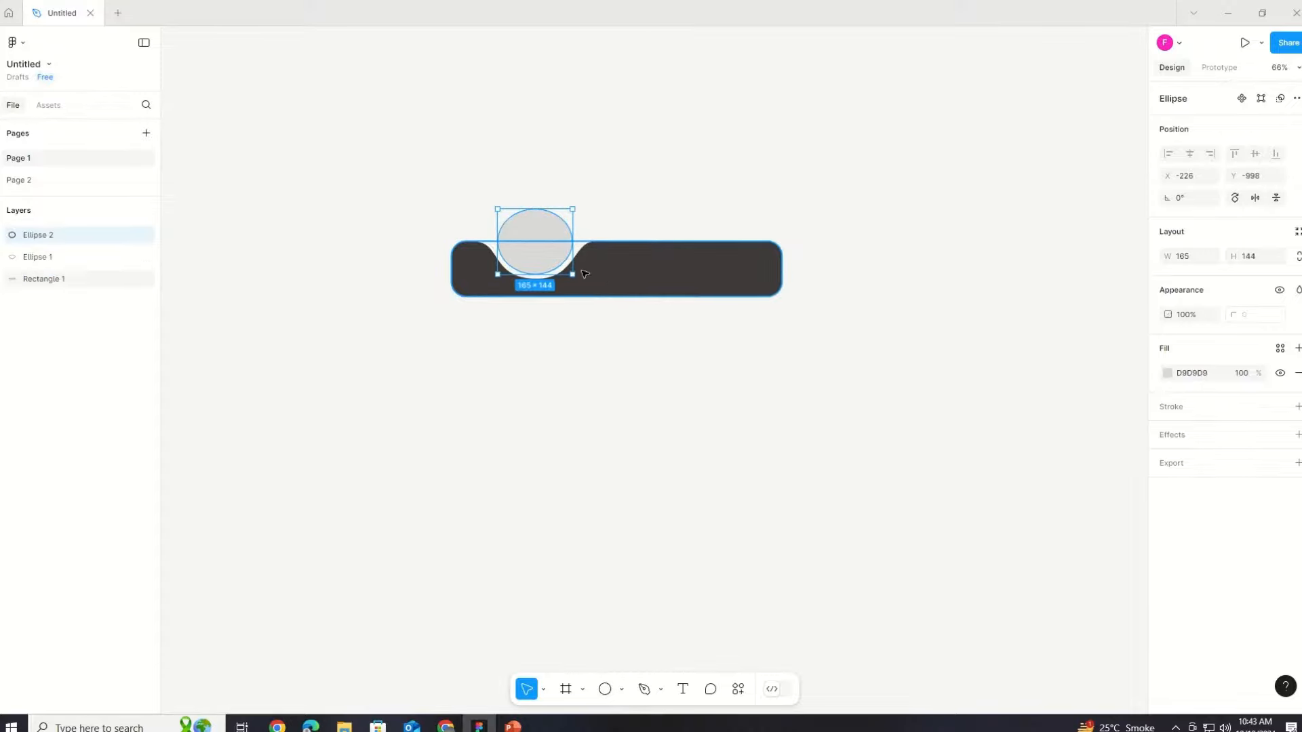
left_click(616, 284)
left_click(587, 468)
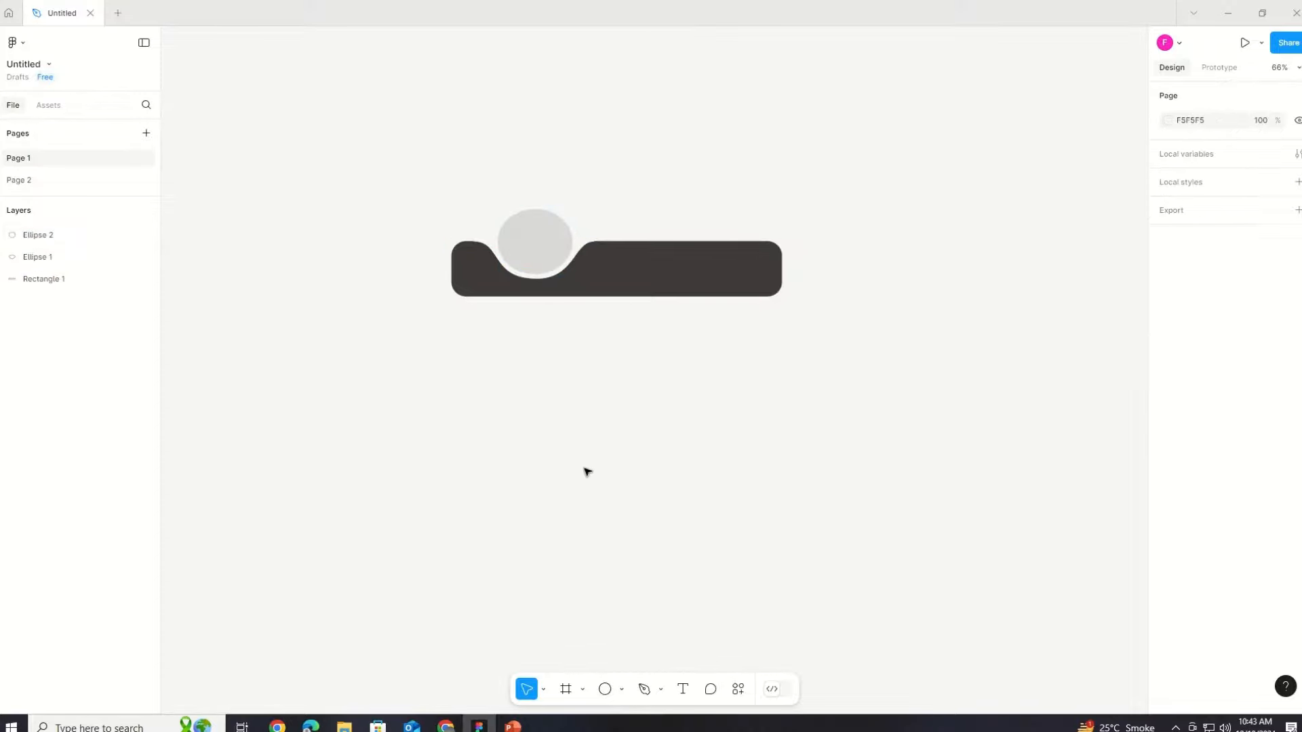
Step: Set the circle's fill to a dark gray (383636) matching the bar
left_click(540, 253)
left_click(1167, 375)
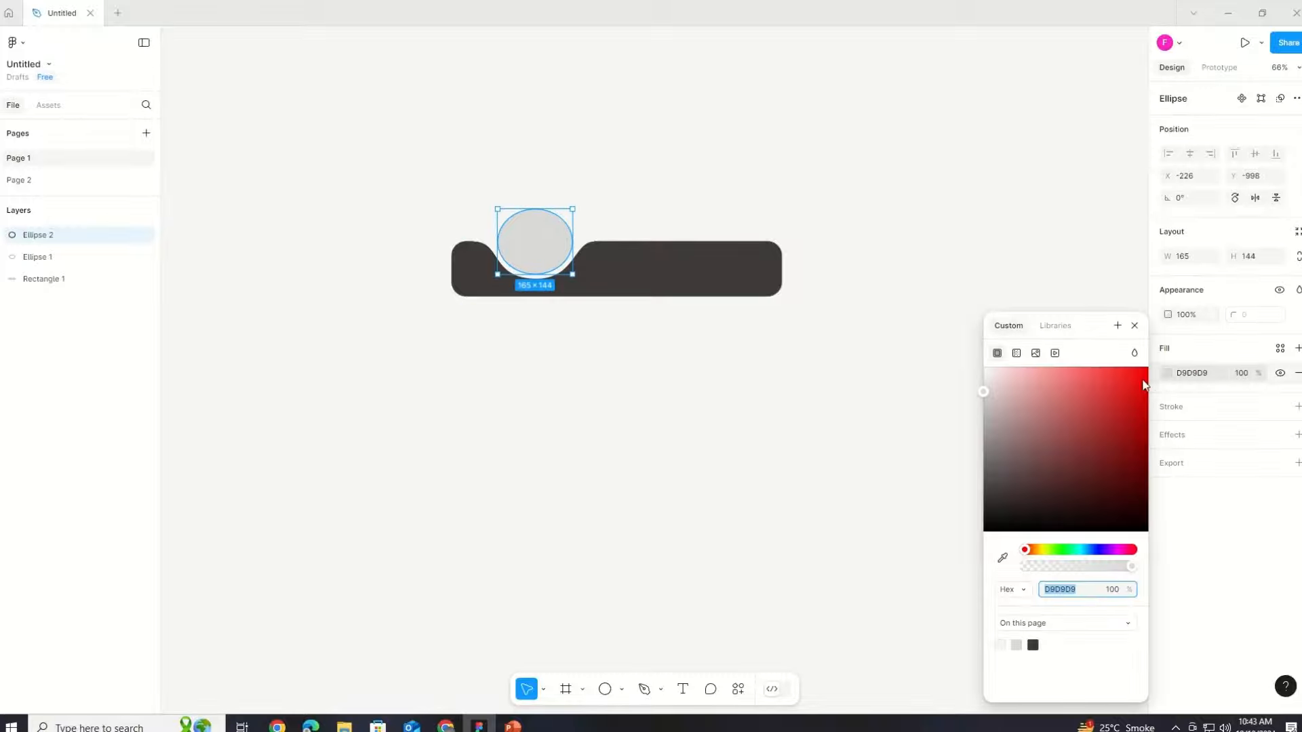
left_click(988, 374)
left_click(988, 380)
left_click(988, 374)
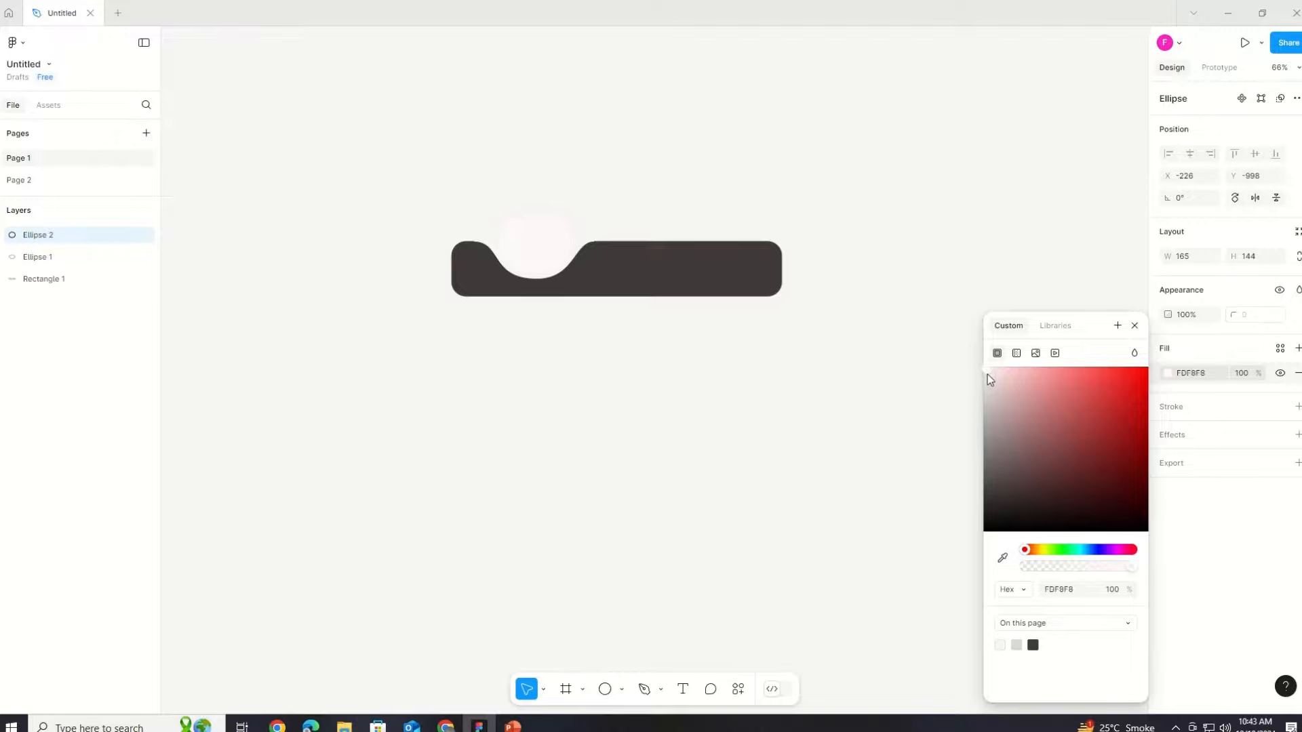
left_click_drag(987, 374, 991, 499)
left_click(884, 541)
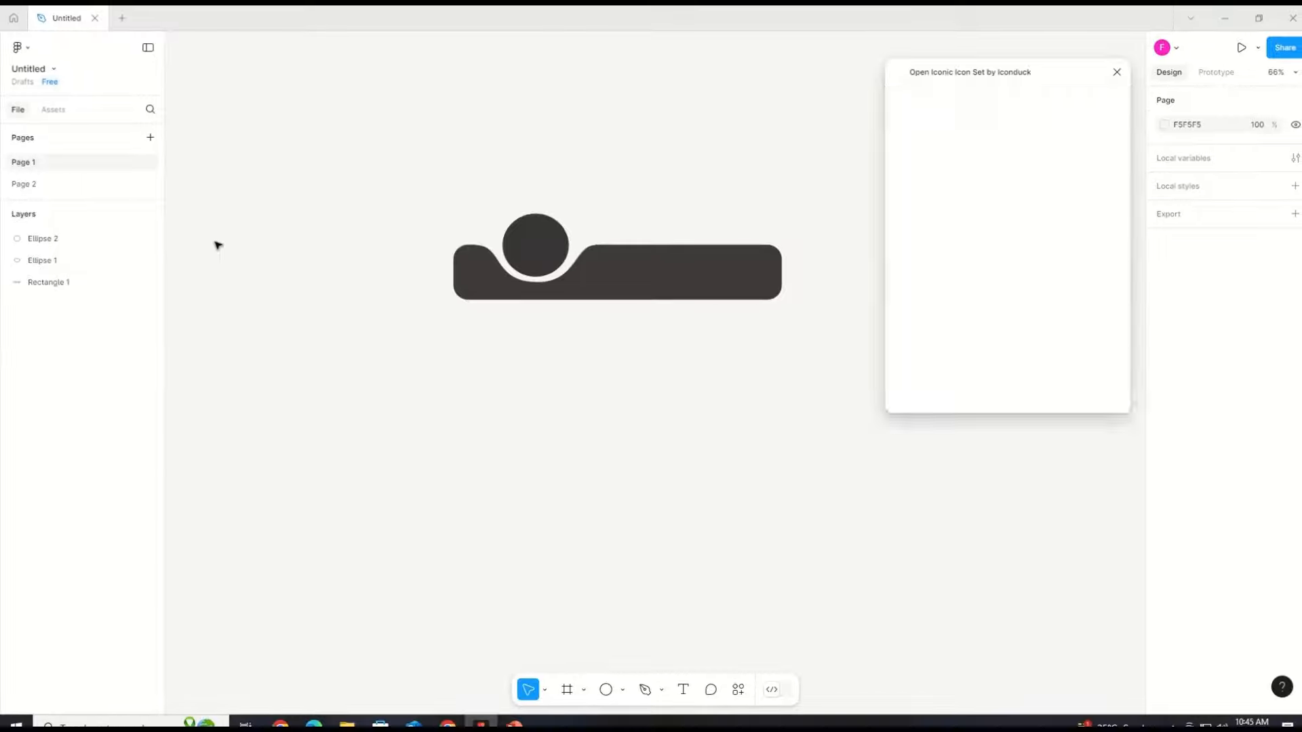
Step: Insert the home and cog icons from the Open Iconic icon set plugin
left_click(1005, 238)
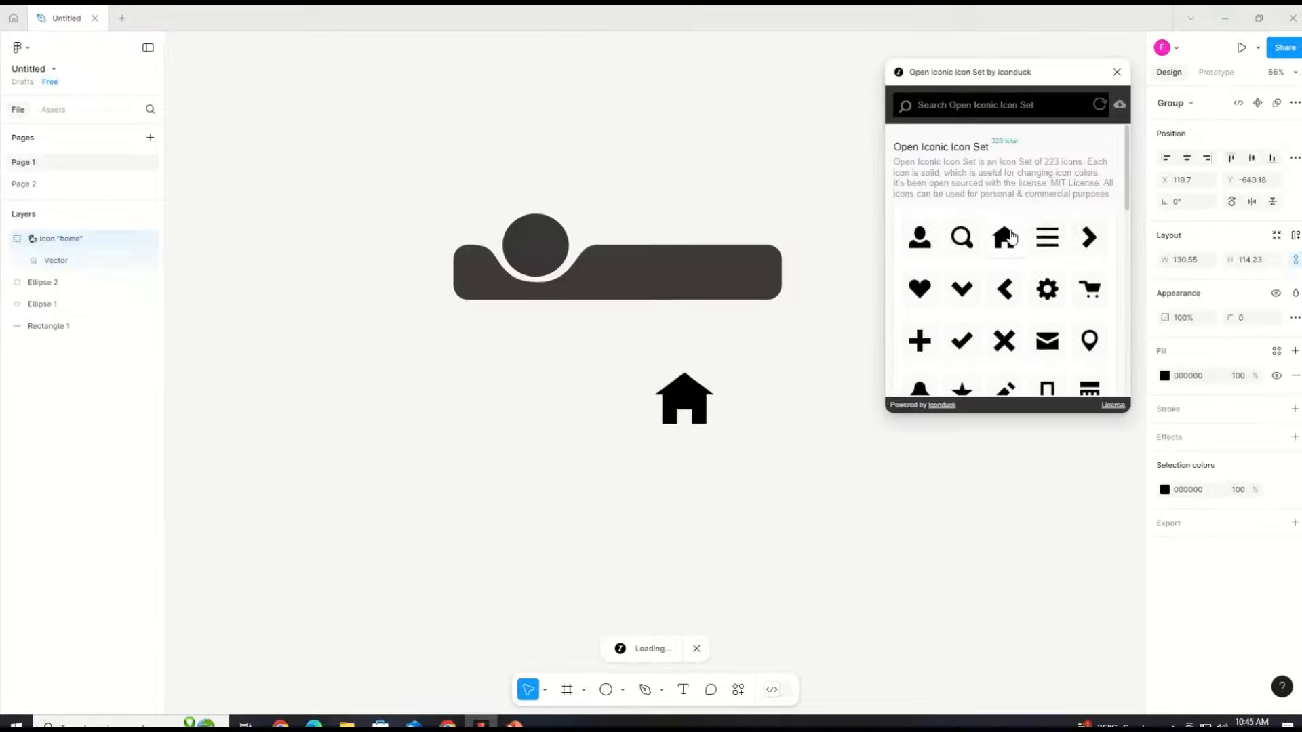
left_click(1048, 290)
Step: Search the icon set for FIRE and insert the fire icon
scroll(1062, 344, "down", 2)
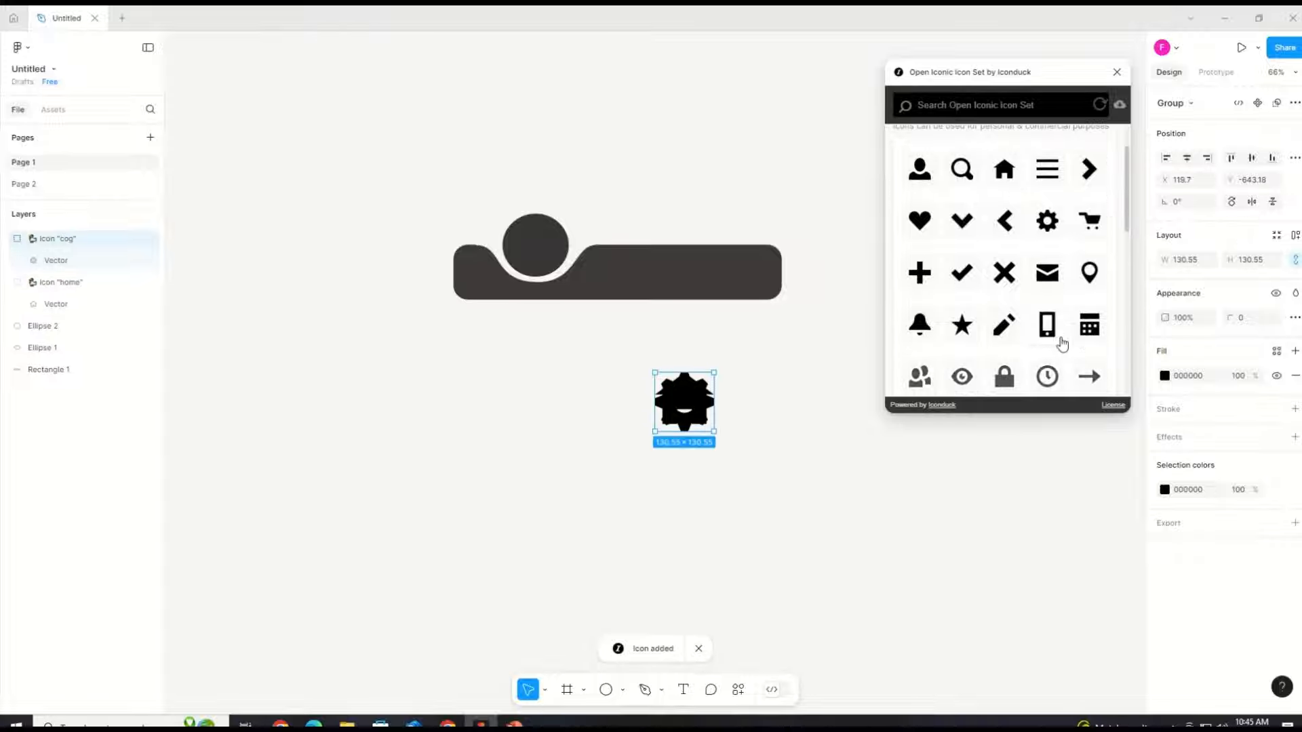
scroll(1062, 343, "down", 3)
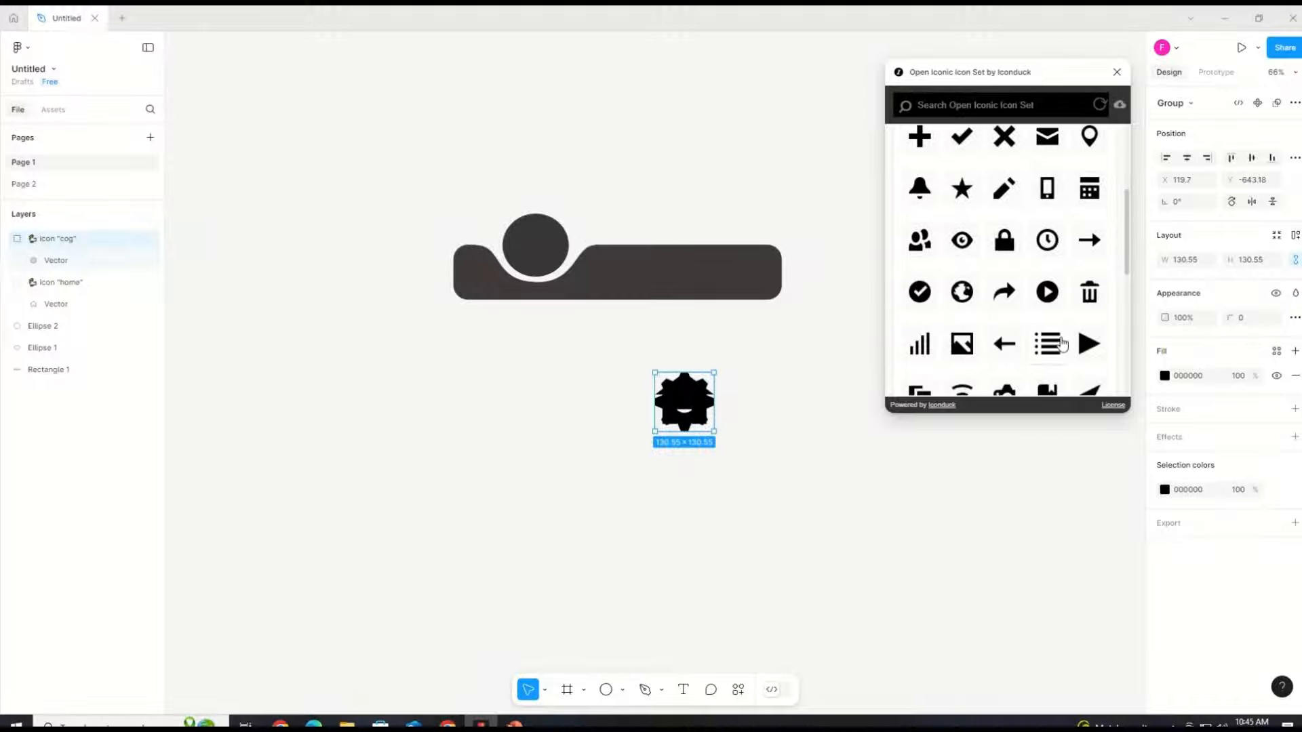
scroll(1062, 344, "up", 3)
scroll(1061, 336, "down", 3)
scroll(994, 292, "up", 4)
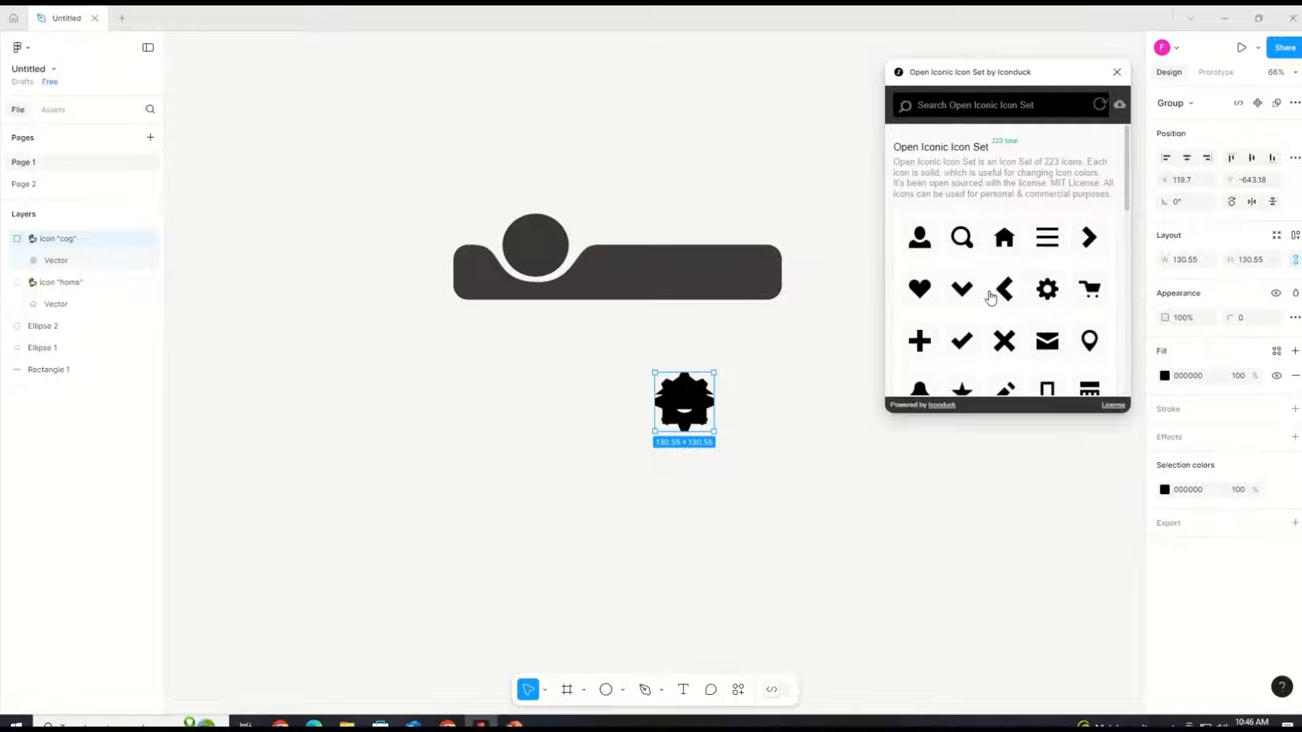
left_click(935, 107)
type("Fl")
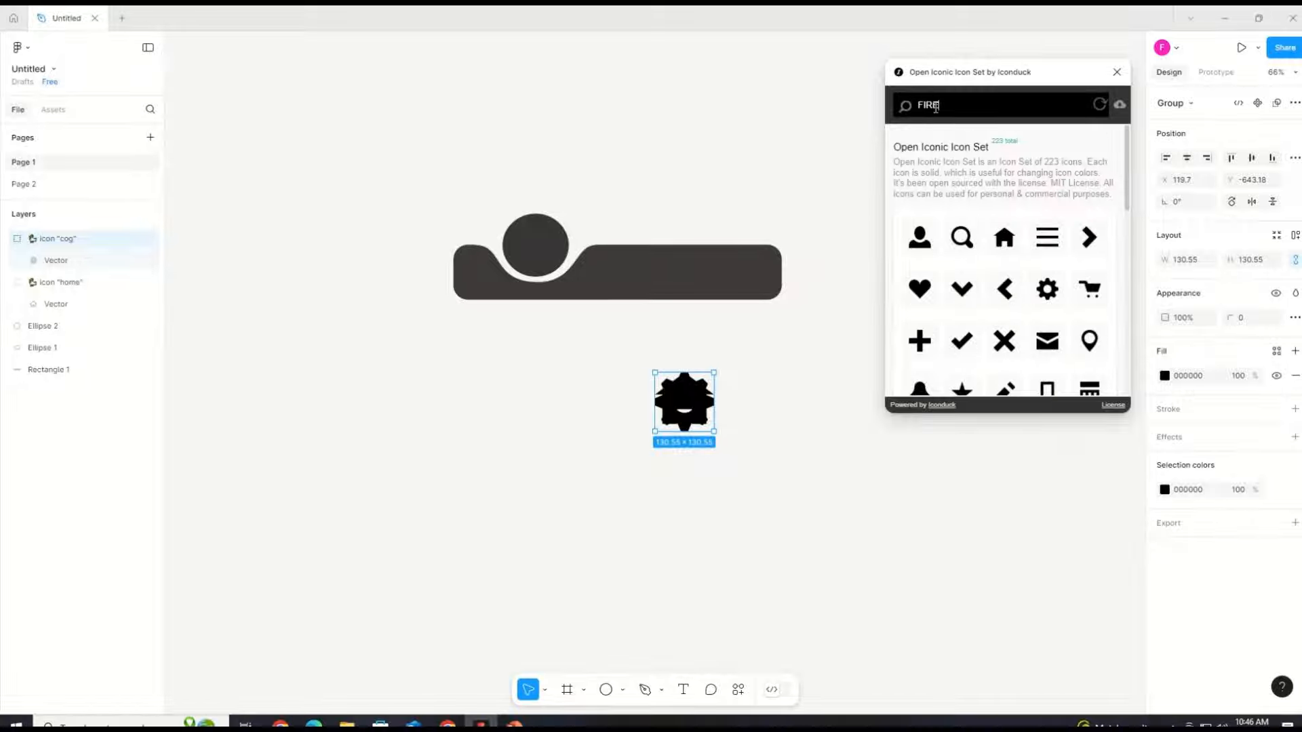
key("Return")
left_click(918, 187)
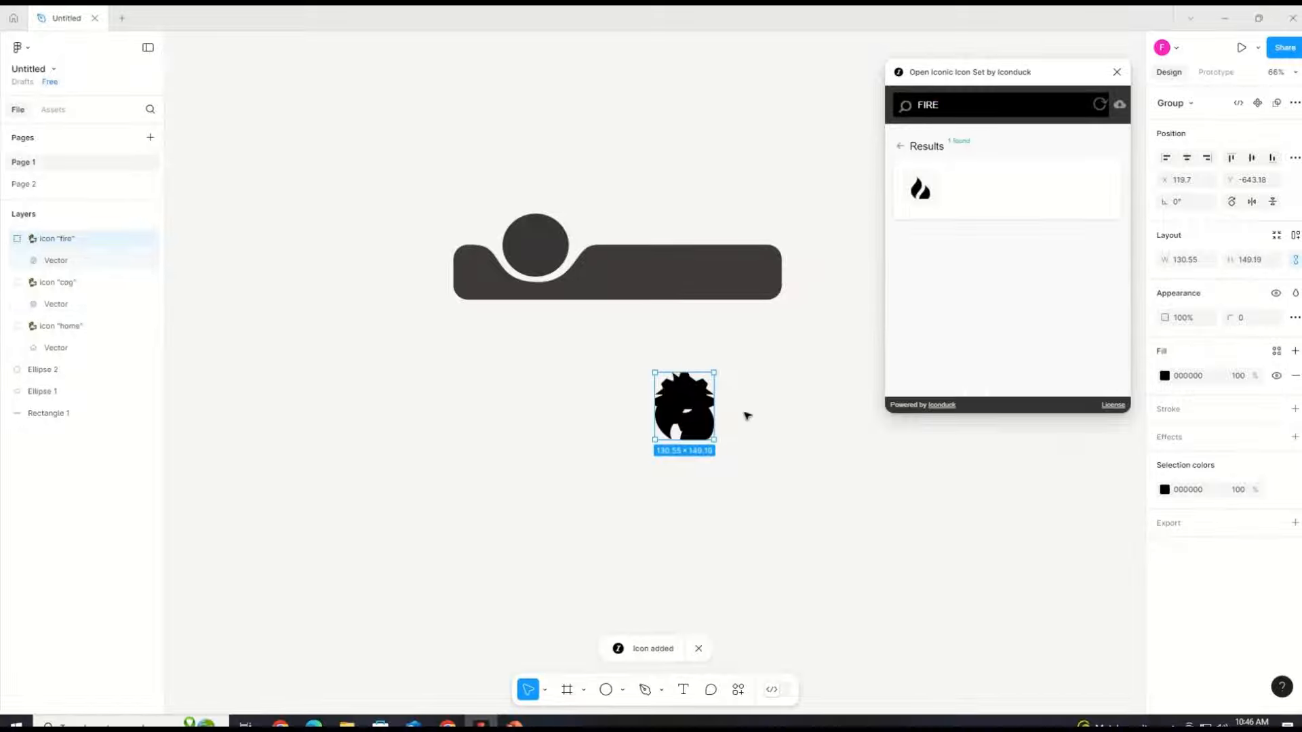
Step: Close the plugin and arrange the three icons in a row: home, fire, then cog
left_click(798, 400)
left_click(1117, 72)
left_click_drag(702, 389, 819, 386)
left_click_drag(702, 424, 667, 408)
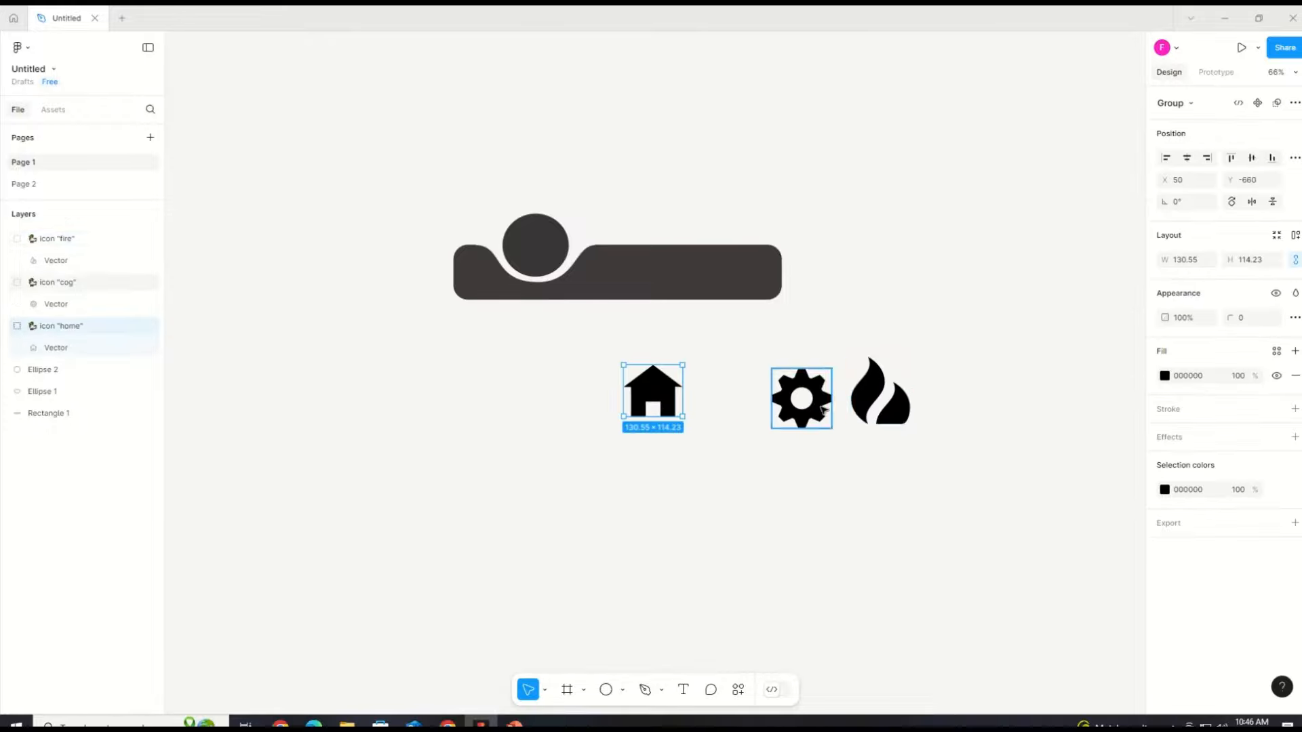
left_click_drag(869, 407, 726, 408)
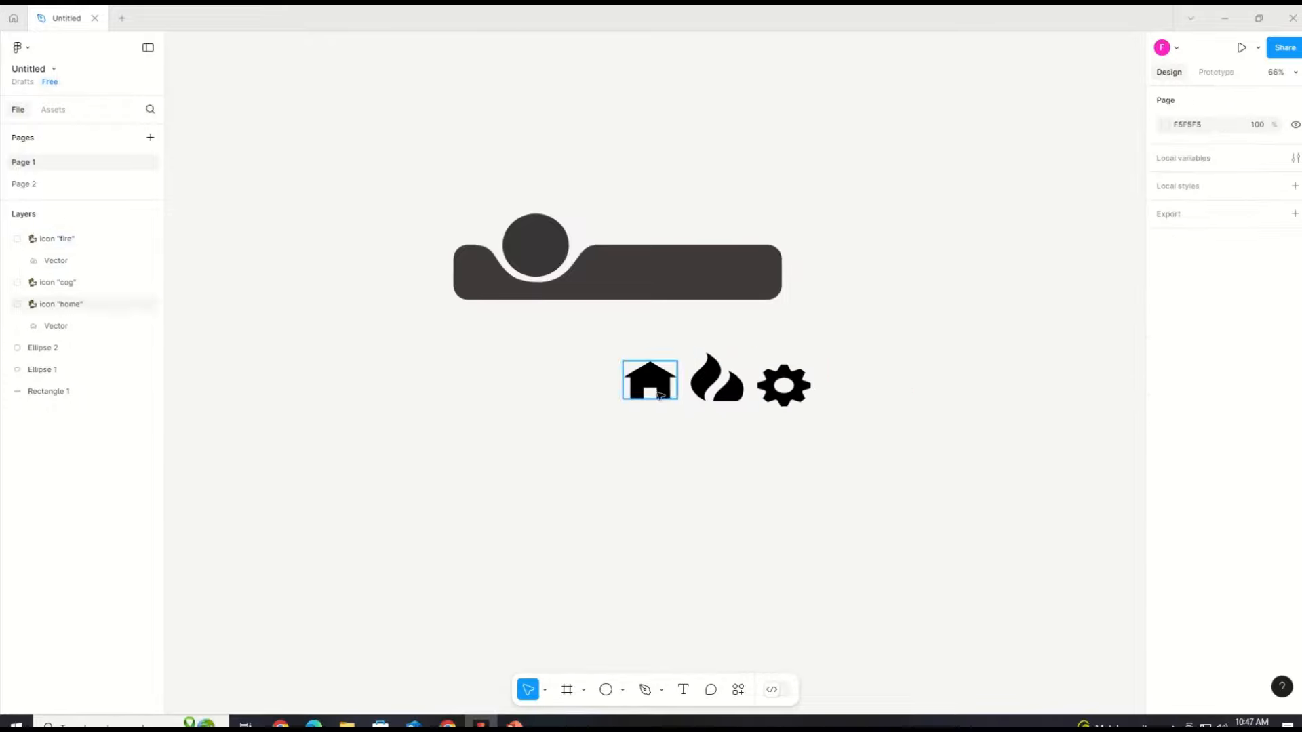
Step: Shrink the fire and cog icons to roughly match the home icon's size
double_click(731, 401)
key("Escape")
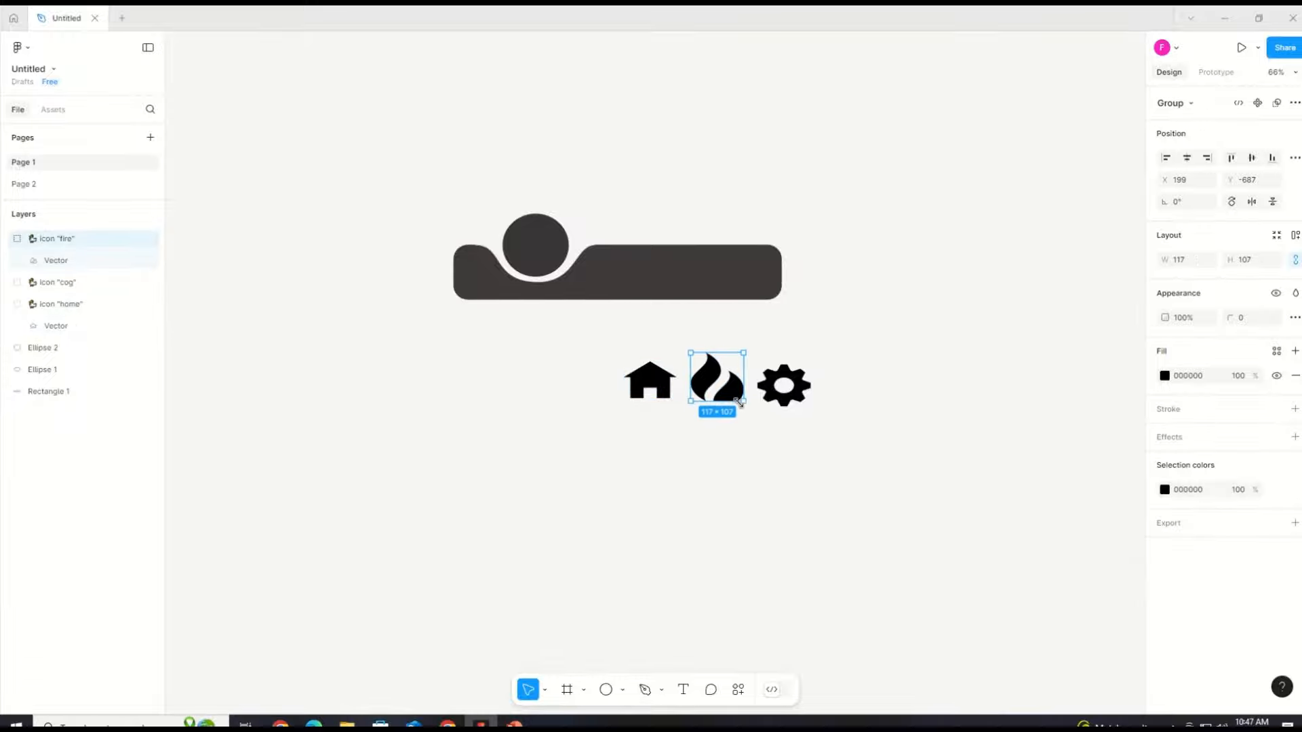
left_click_drag(740, 403, 713, 378)
mouse_move(780, 377)
left_mouse_down()
mouse_move(810, 399)
mouse_move(795, 392)
left_mouse_up()
Step: Group the three icons and move the group up in the layer list
left_click(665, 388, "ctrl")
left_click(726, 389, "ctrl+shift")
left_click(794, 391, "ctrl+shift")
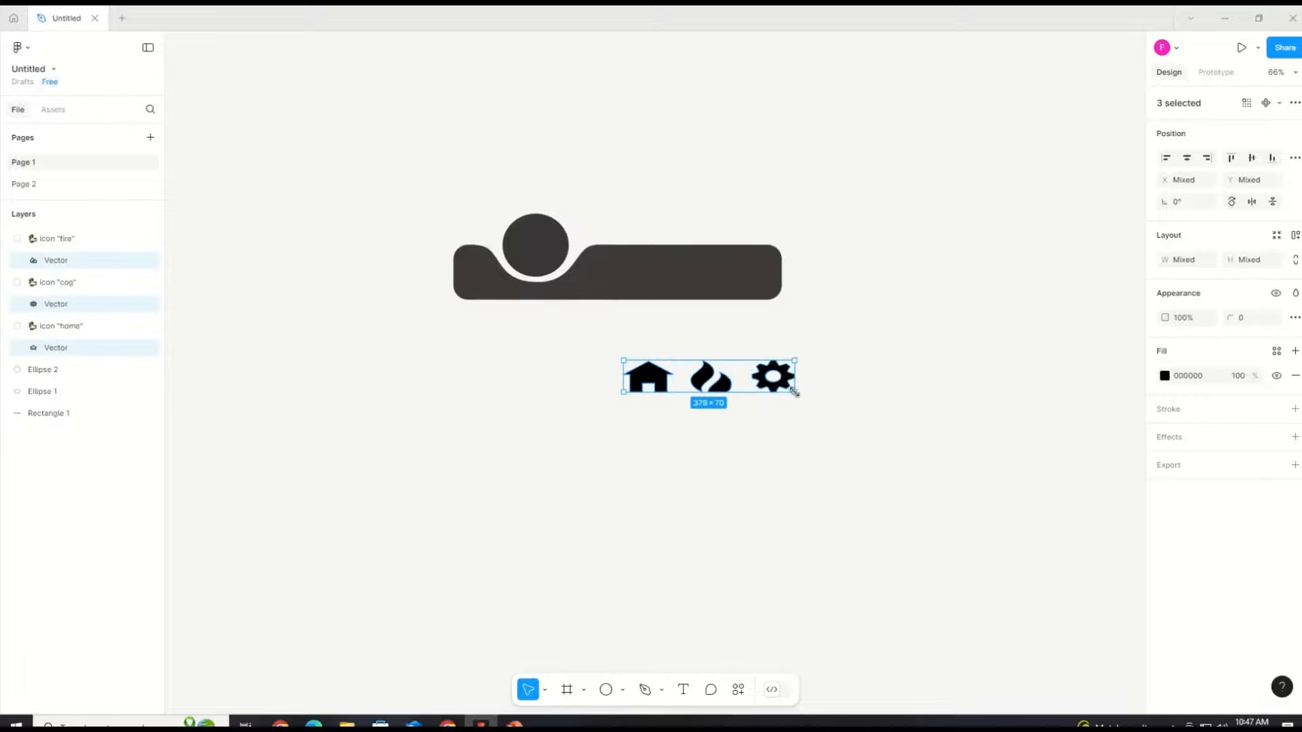
key("ctrl+g")
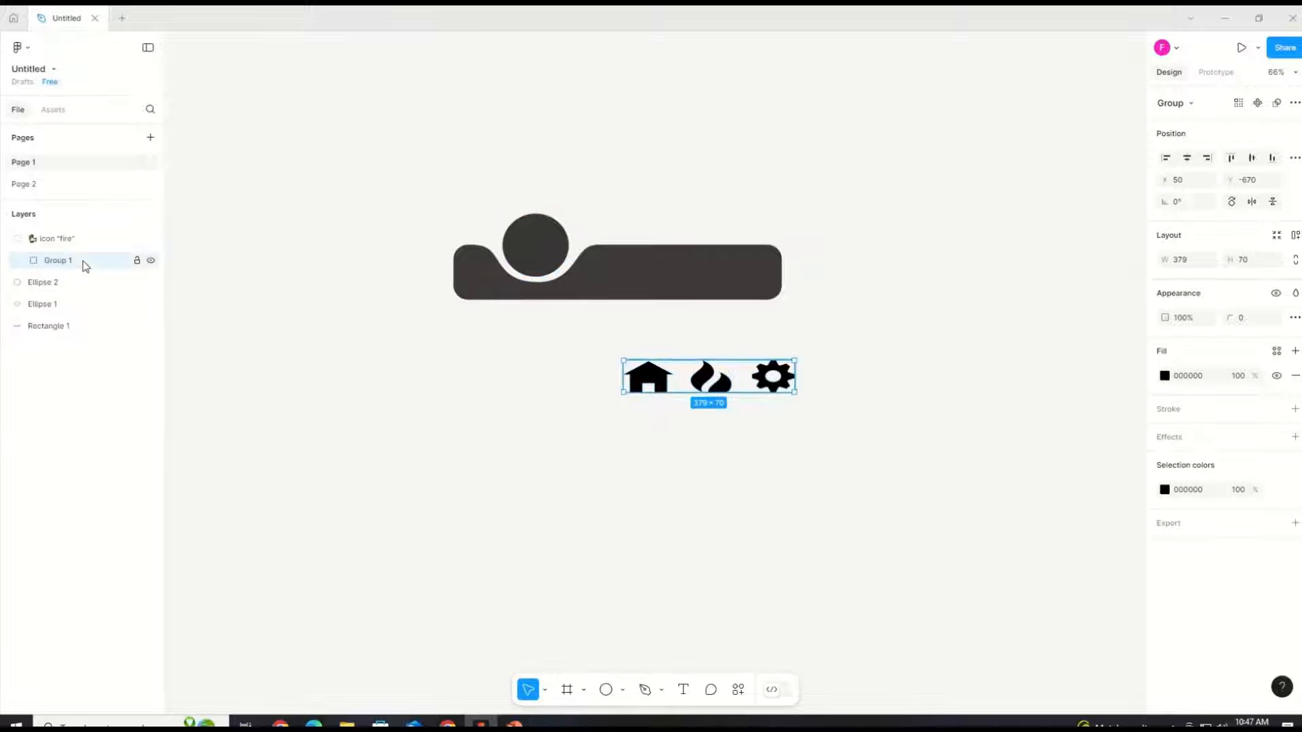
left_click_drag(82, 263, 73, 212)
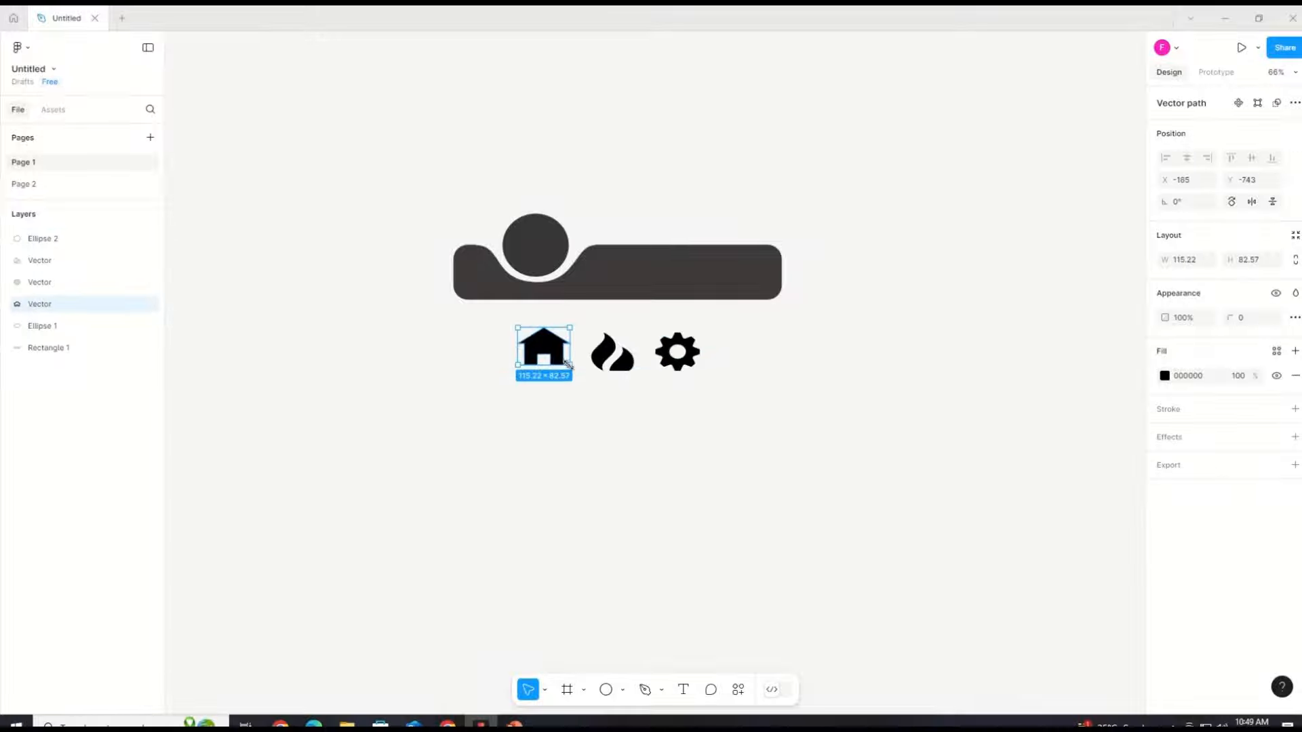
Step: Move the home icon into the dark circle and set its fill to white FDFDFD
left_click_drag(567, 365, 527, 281)
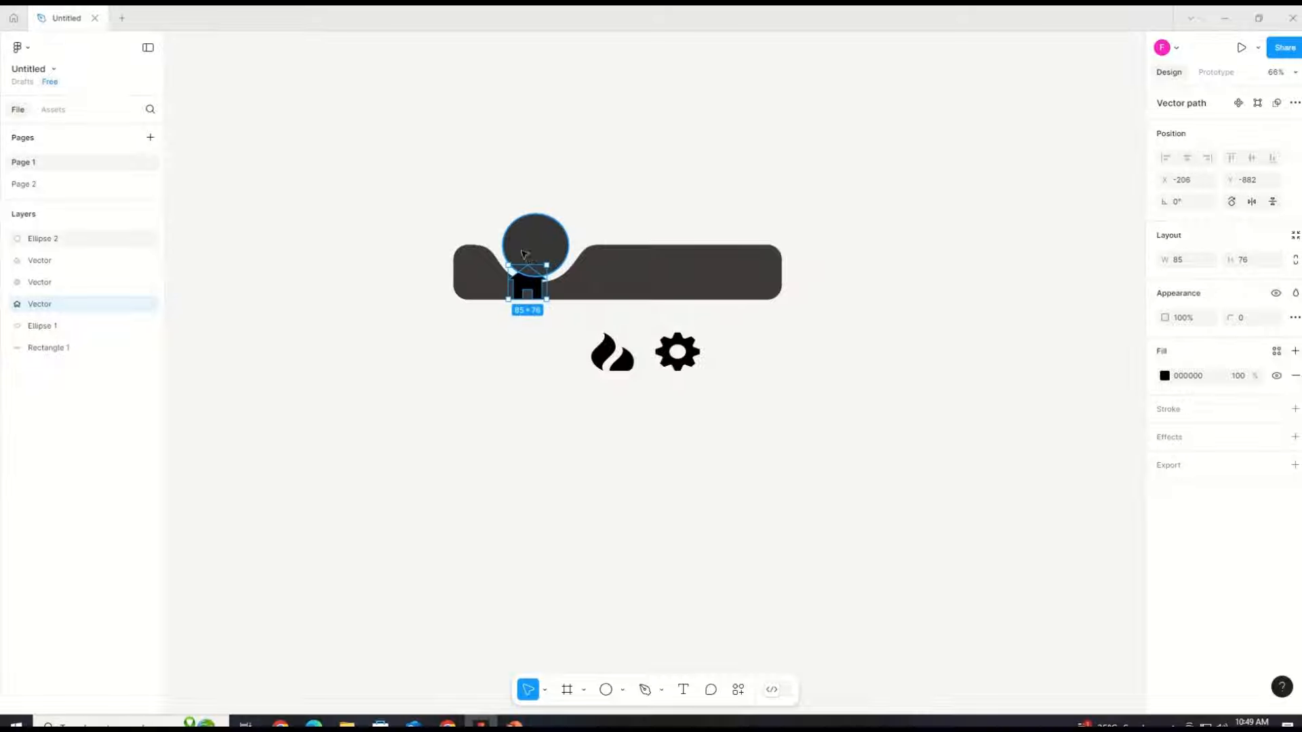
left_click(1166, 375)
left_click(984, 373)
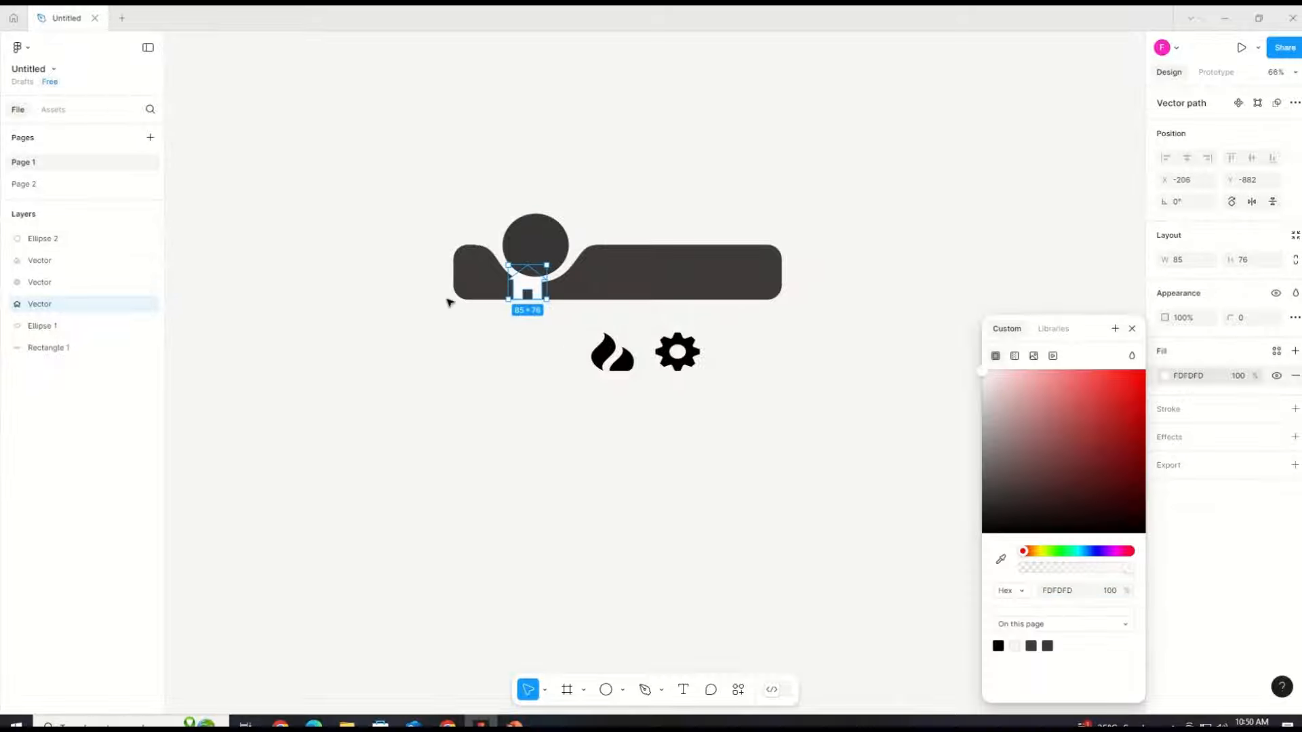
left_click_drag(534, 270, 543, 232)
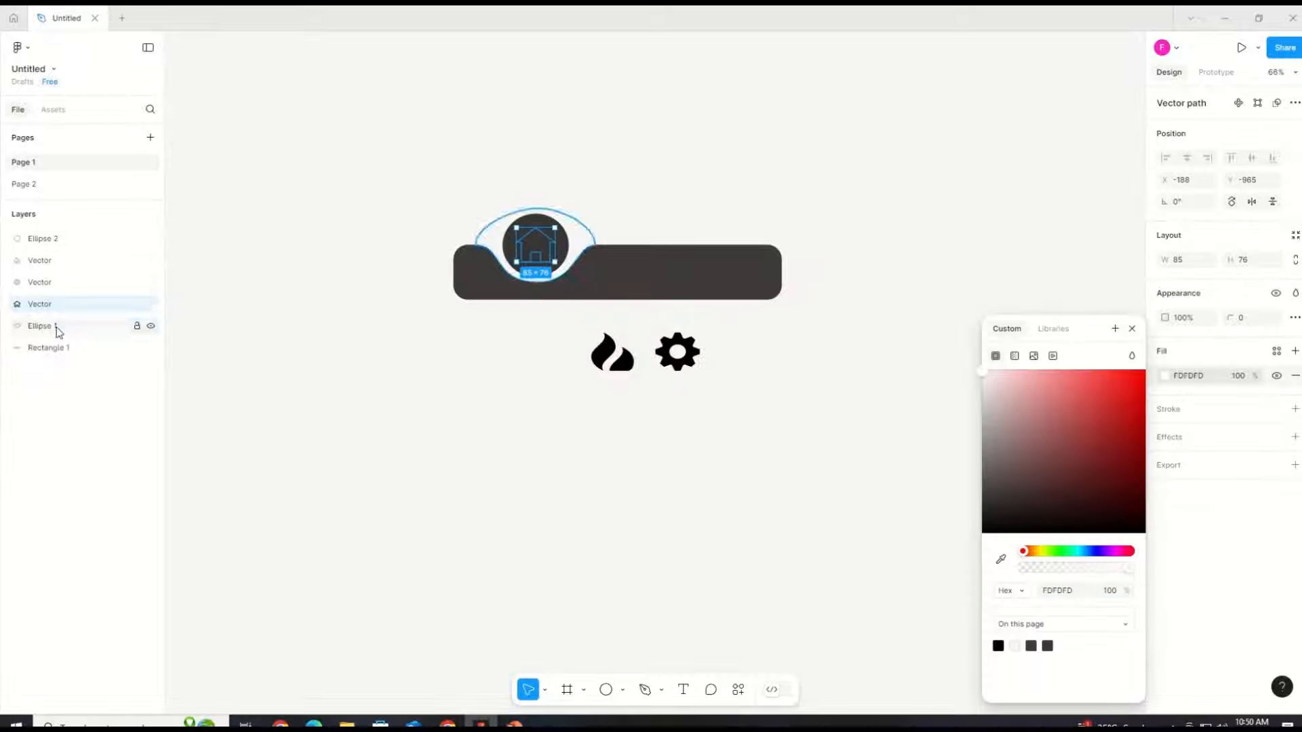
left_click(53, 319)
left_click(316, 417)
left_click(533, 251)
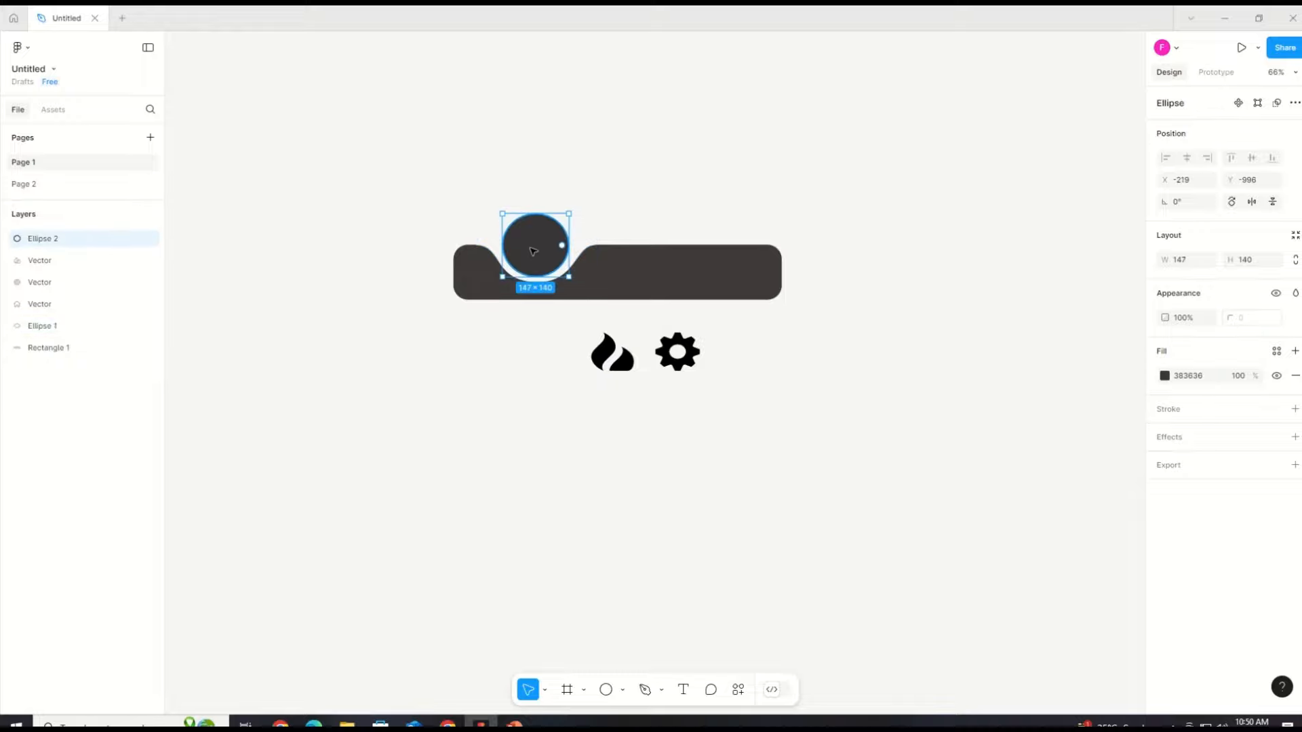
key("ctrl+z")
key("ctrl+z")
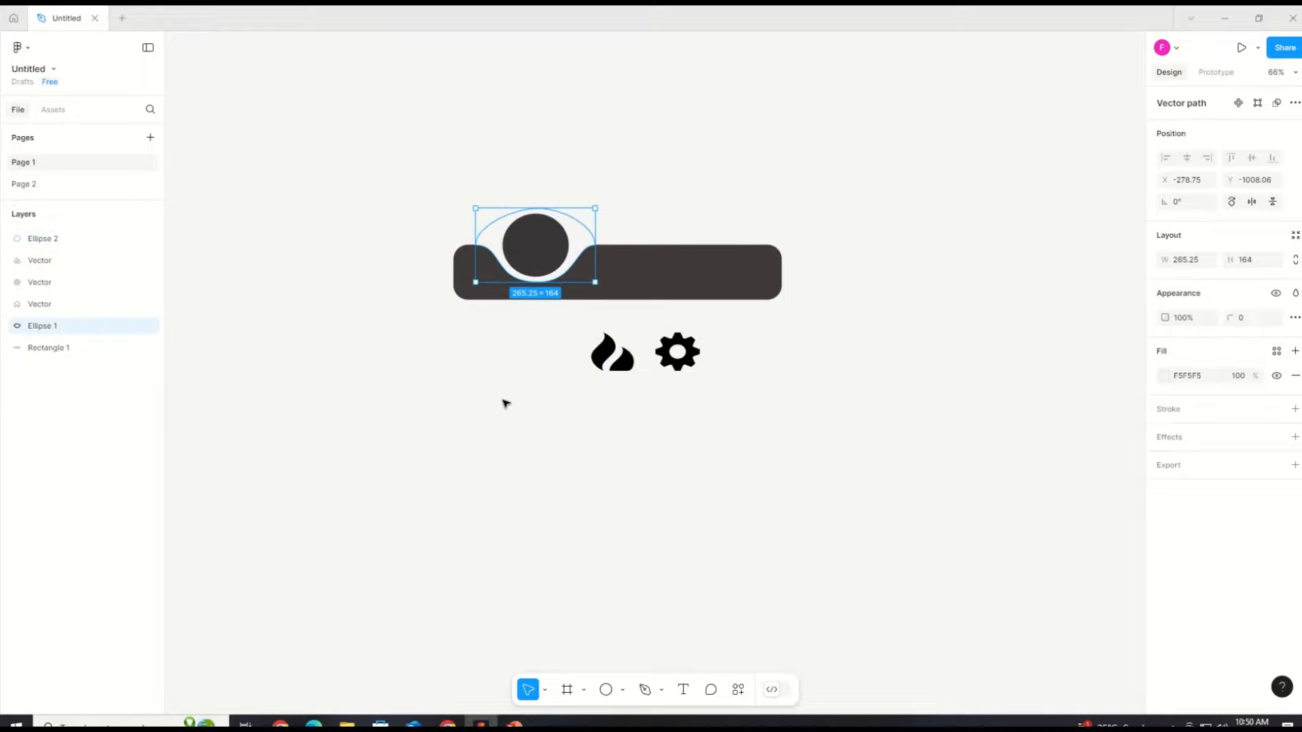
key("ctrl+z")
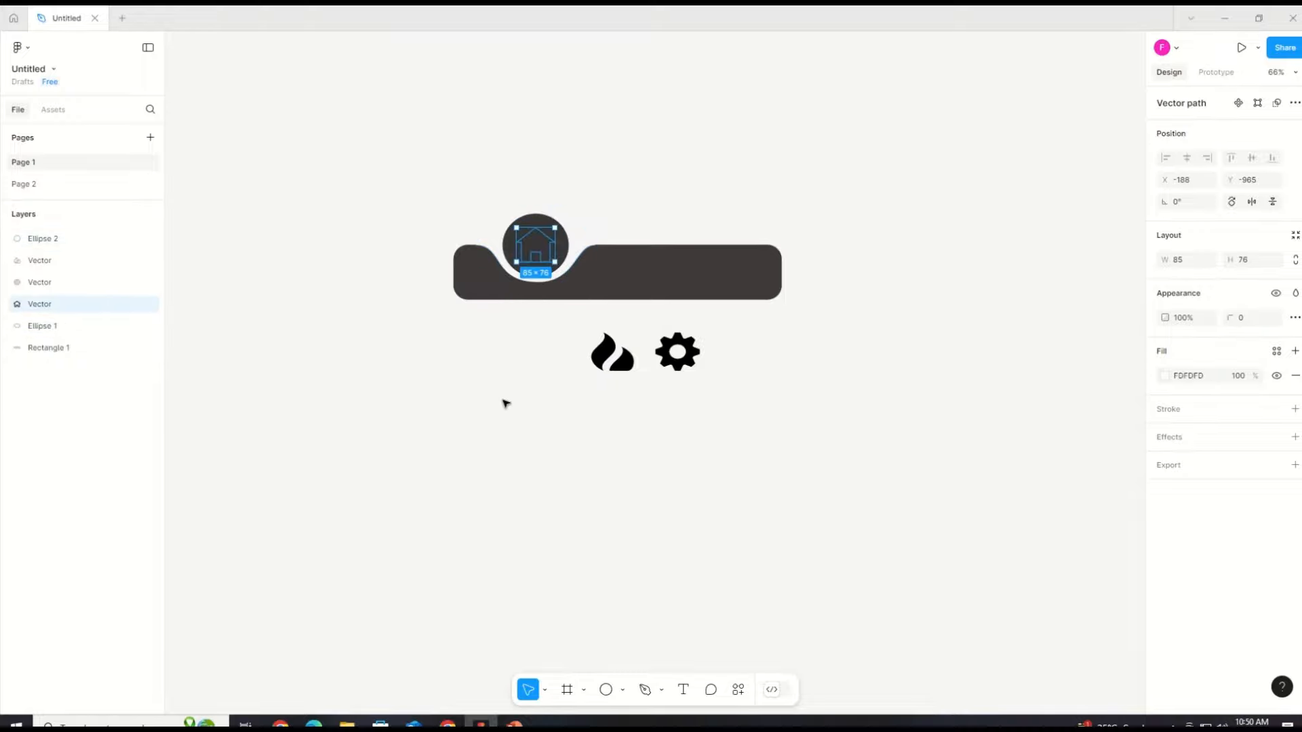
Step: Bring the home icon to the front so it appears above the dark circle
right_click(521, 230)
mouse_move(557, 327)
left_click(561, 349)
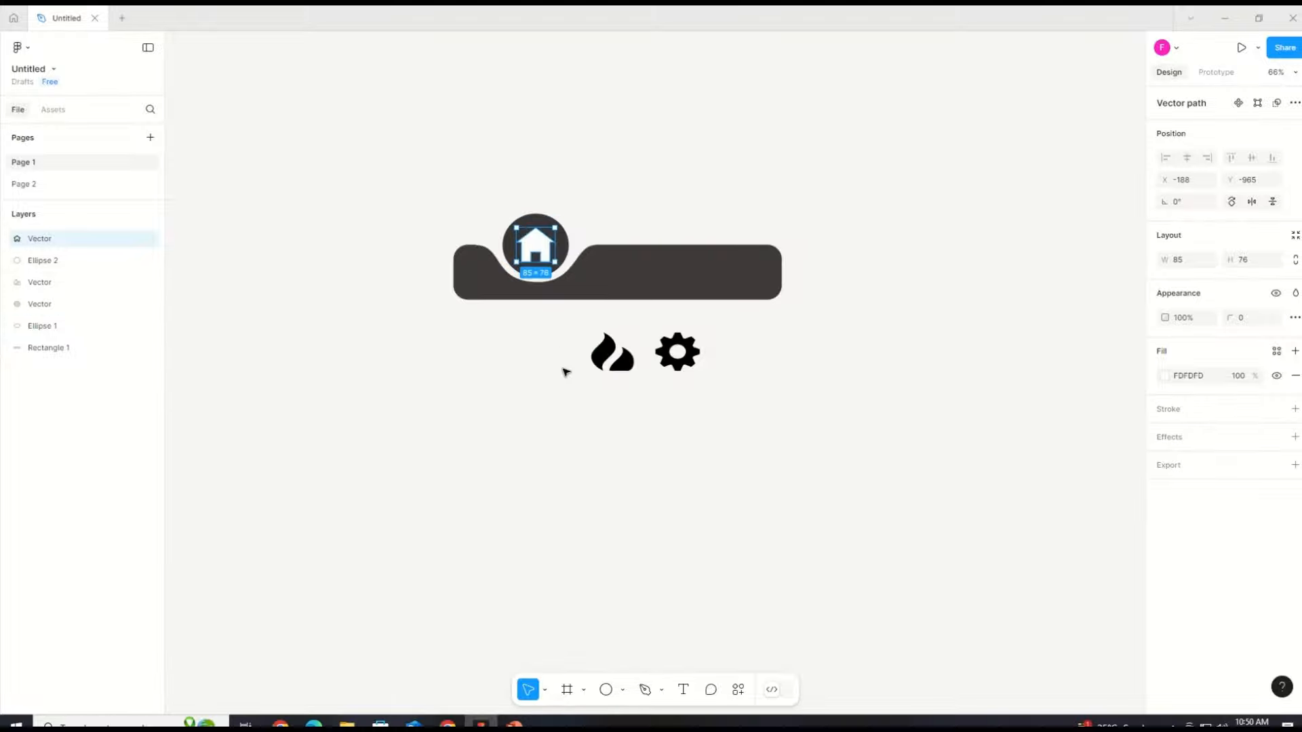
left_click_drag(536, 244, 536, 243)
left_click(568, 405)
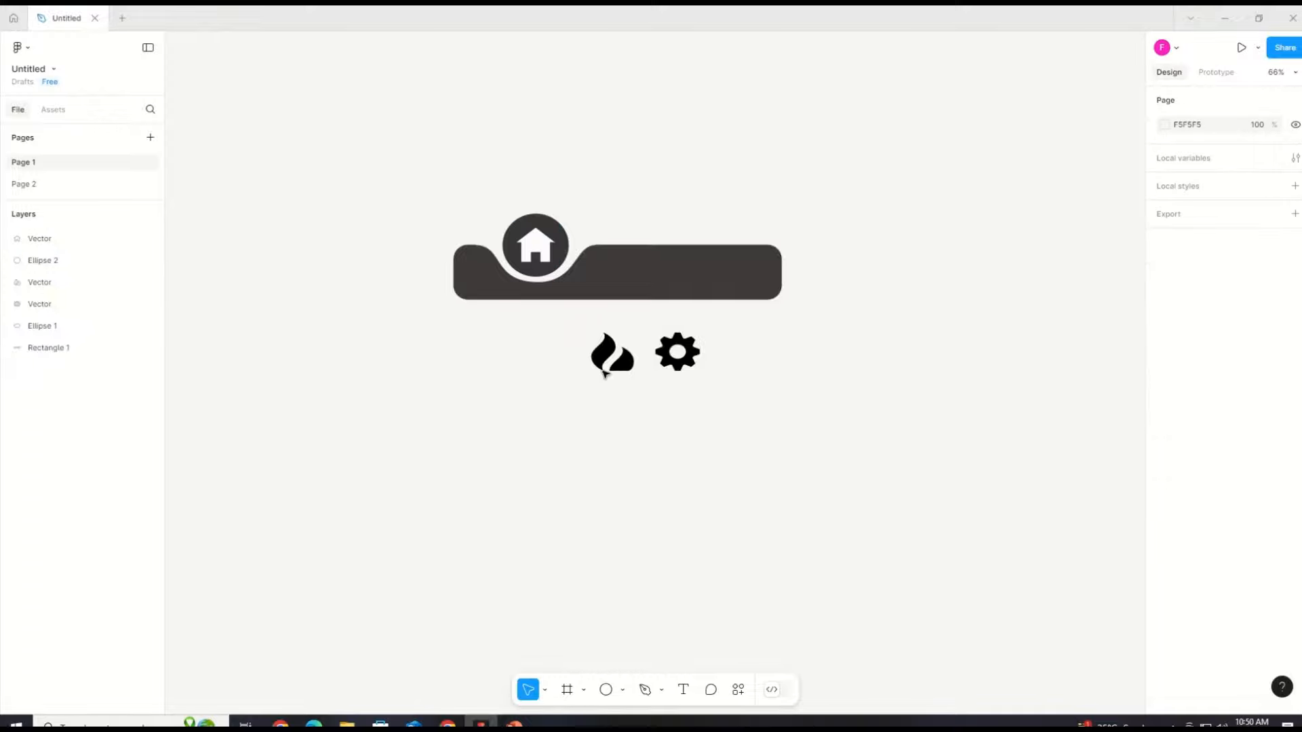
Step: Select the fire and cog icons and set their fill to white
left_click(603, 373)
left_click(664, 366, "shift")
left_click(1165, 397)
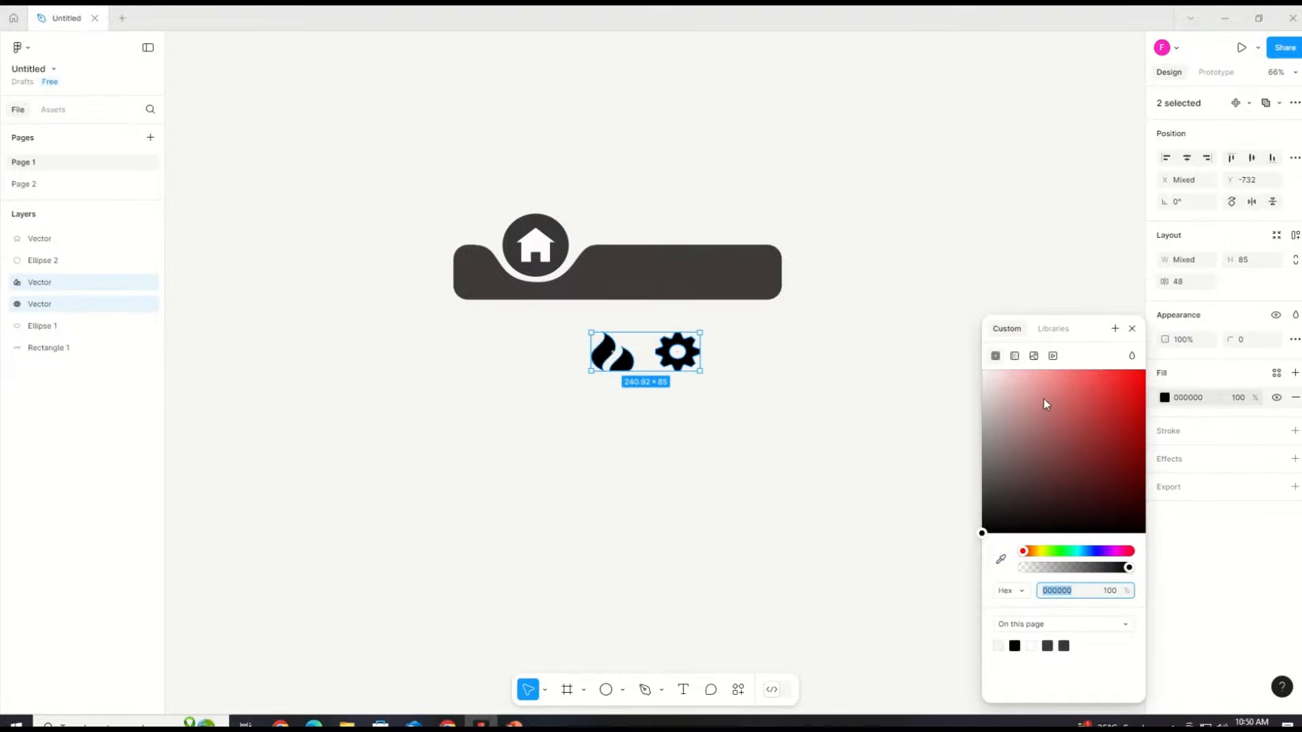
left_click(989, 380)
left_click(686, 425)
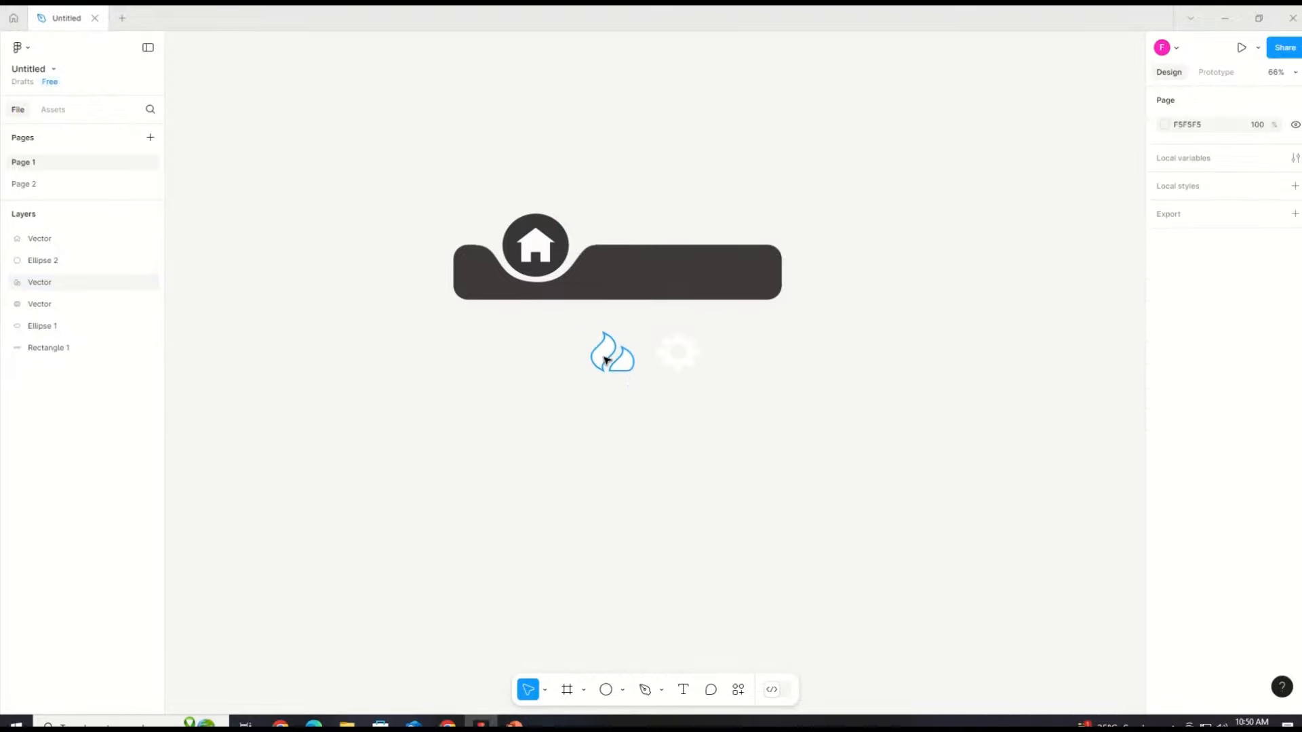
Step: Move the fire and cog icons into the bar to the right of the home circle
left_click_drag(535, 251, 558, 349)
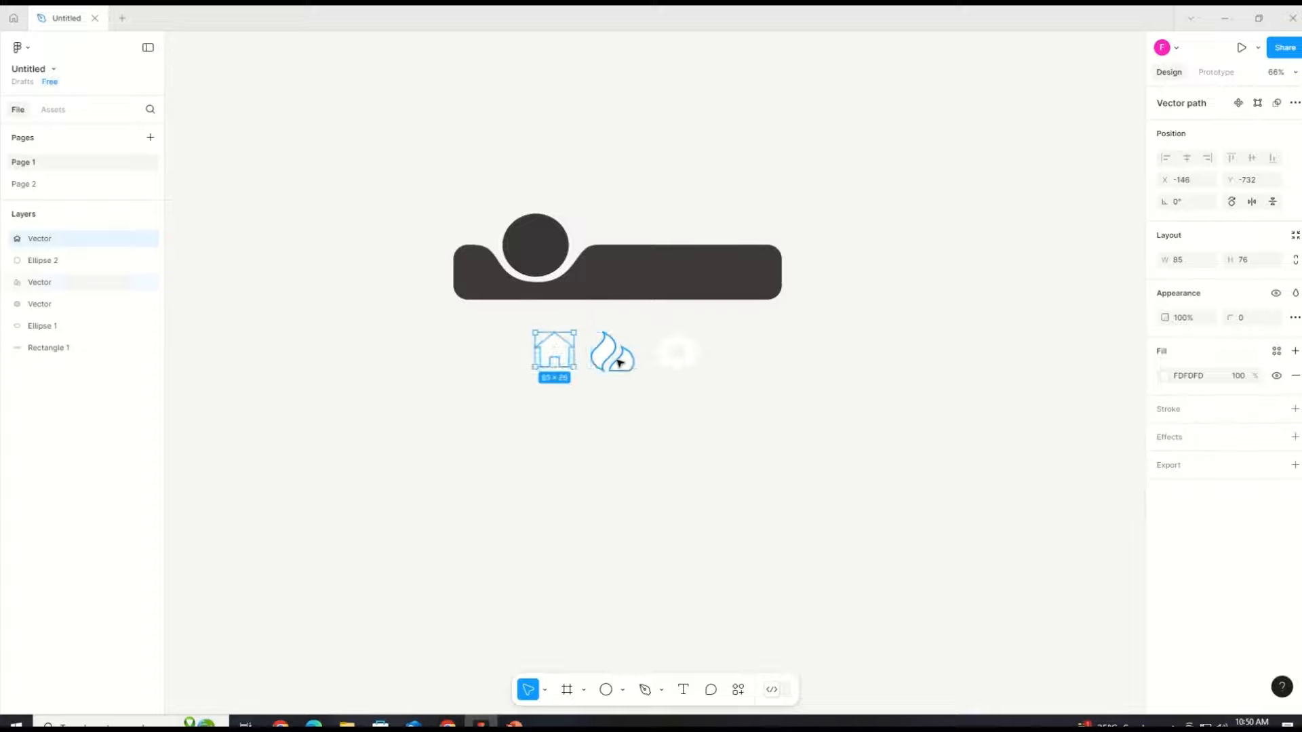
left_click(619, 363)
left_click(558, 363, "shift")
left_click(628, 372)
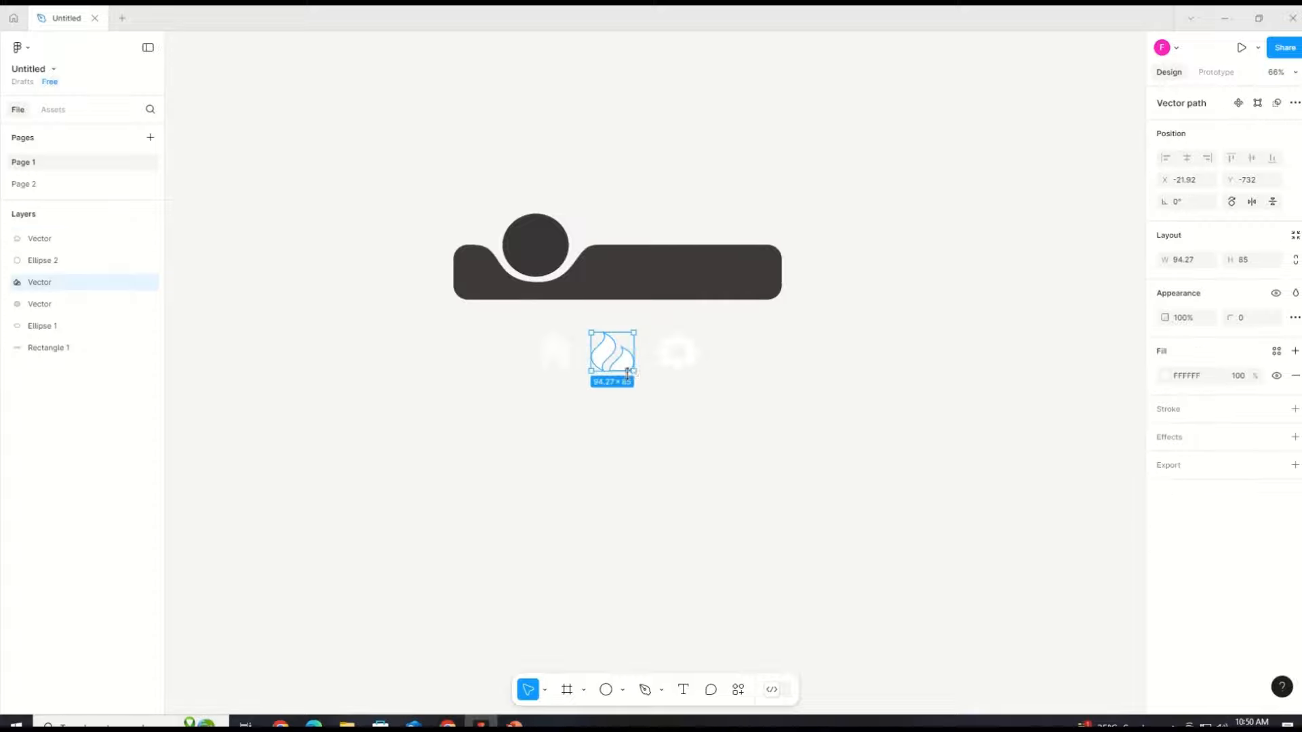
left_click_drag(631, 370, 696, 367)
left_click(683, 358)
left_click(643, 386)
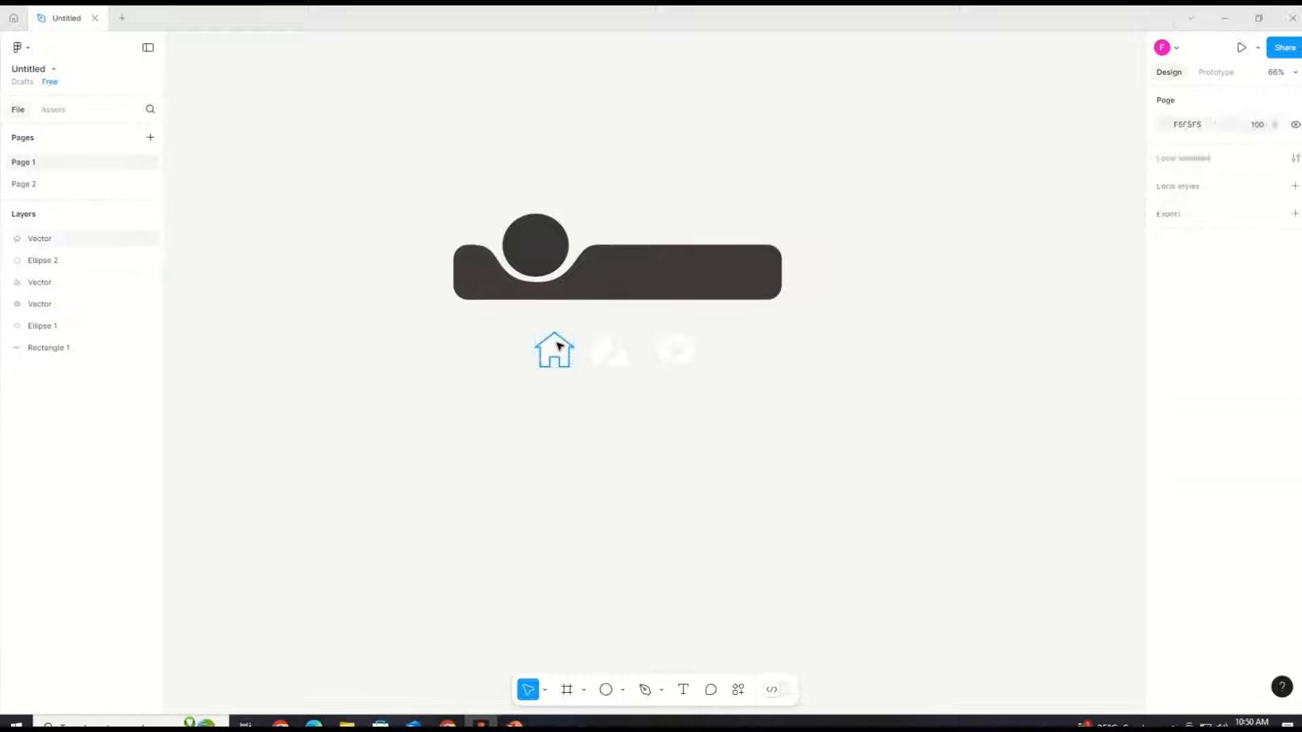
left_click_drag(558, 344, 539, 238)
left_click_drag(612, 356, 628, 272)
left_click(694, 365)
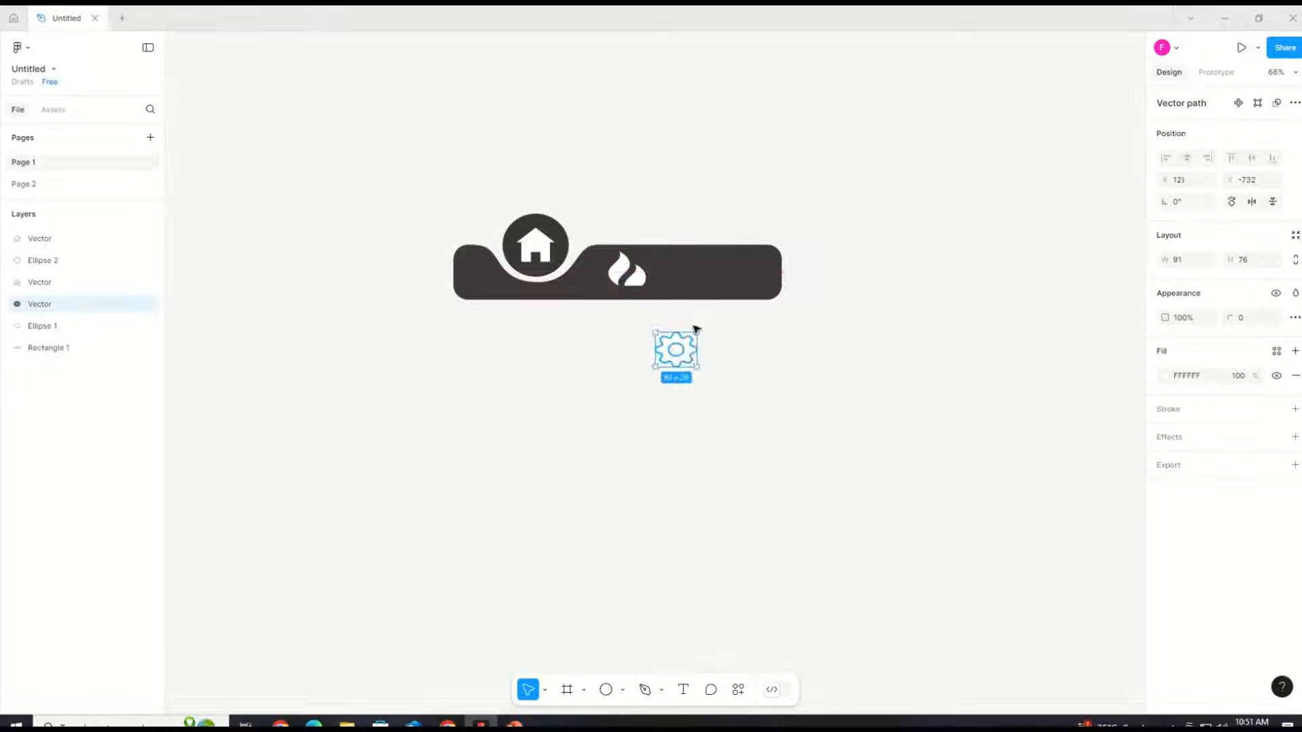
left_click_drag(694, 365, 737, 280)
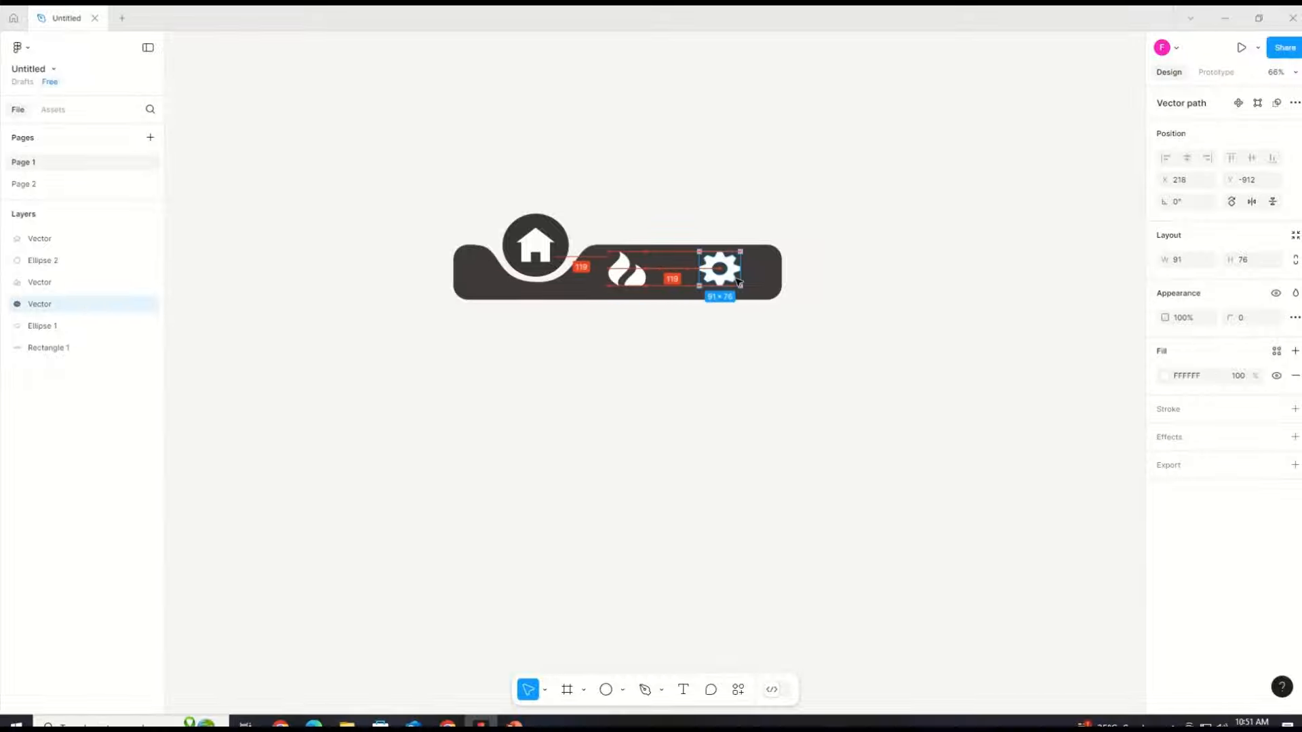
Step: Space the home, fire and cog icons evenly along the bar
left_click(735, 468)
left_click(625, 271)
left_click(734, 278)
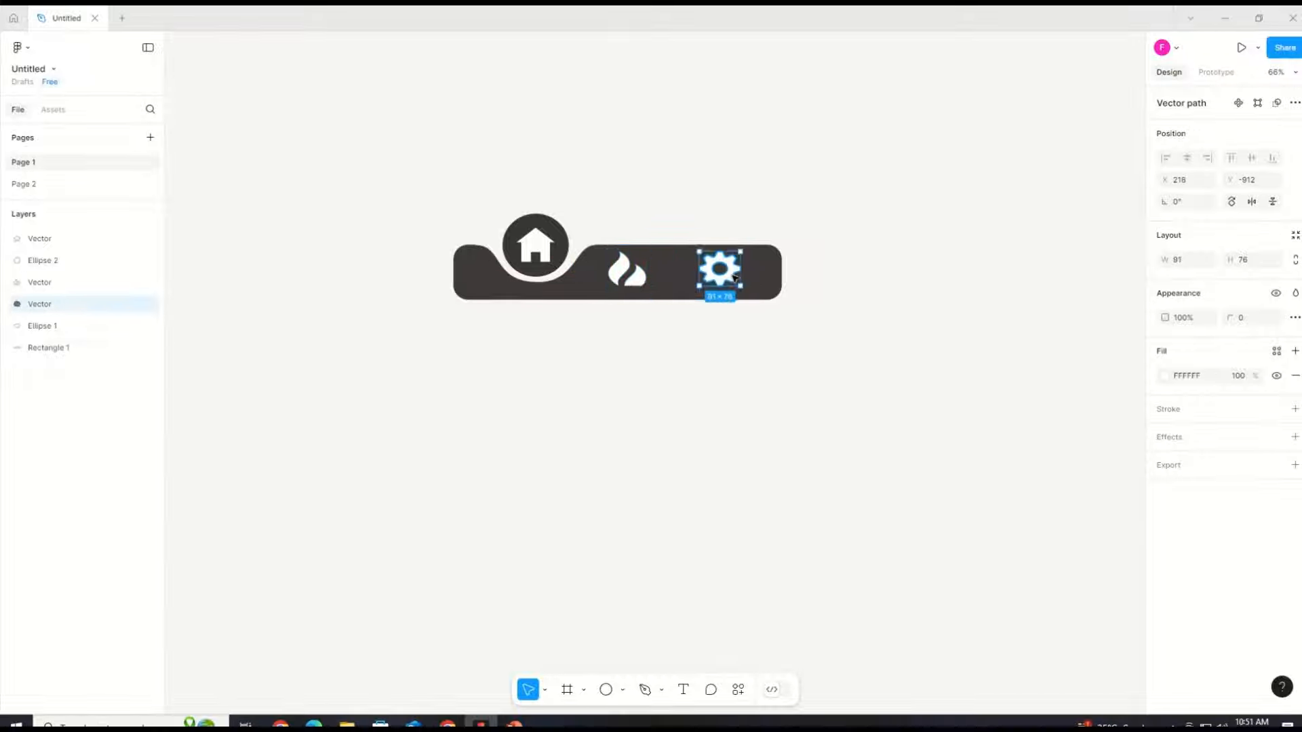
left_click(626, 271, "shift")
left_click(535, 247, "shift")
left_click_drag(741, 285, 729, 274)
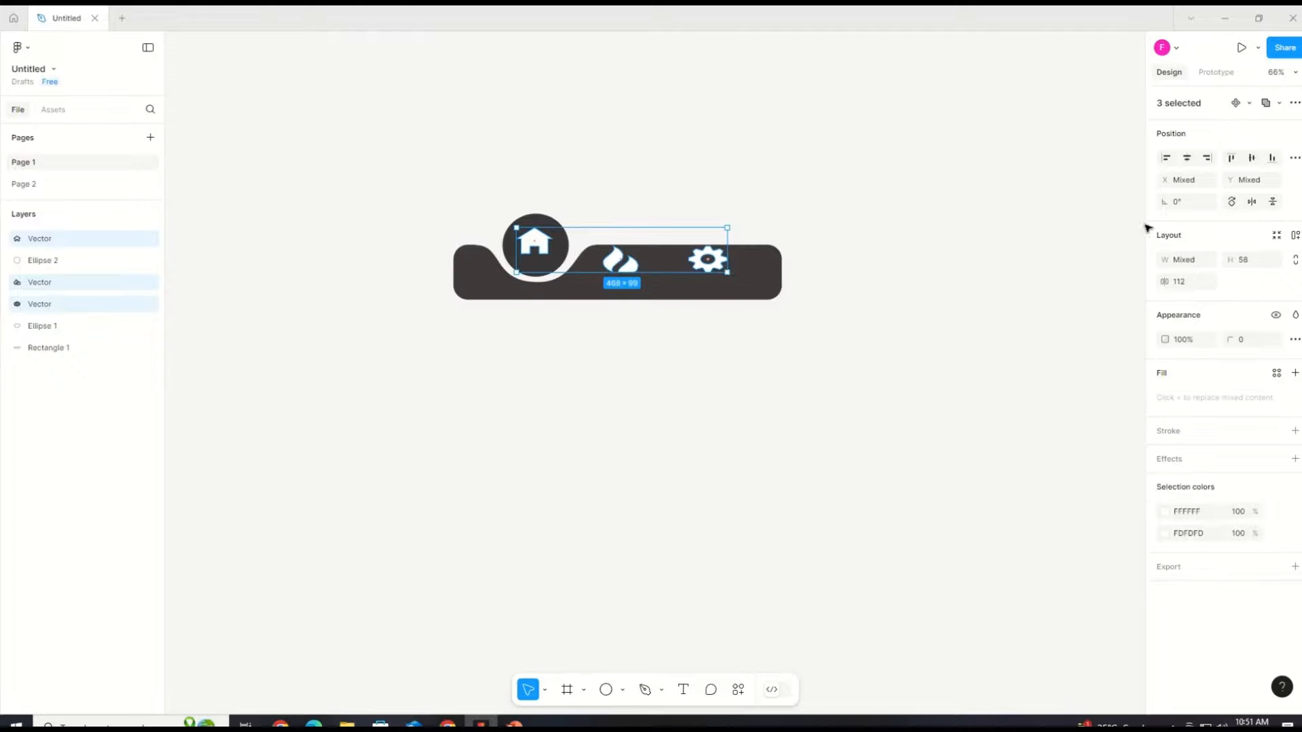
left_click(1294, 159)
left_click(718, 296)
left_click(622, 263)
left_click(668, 333)
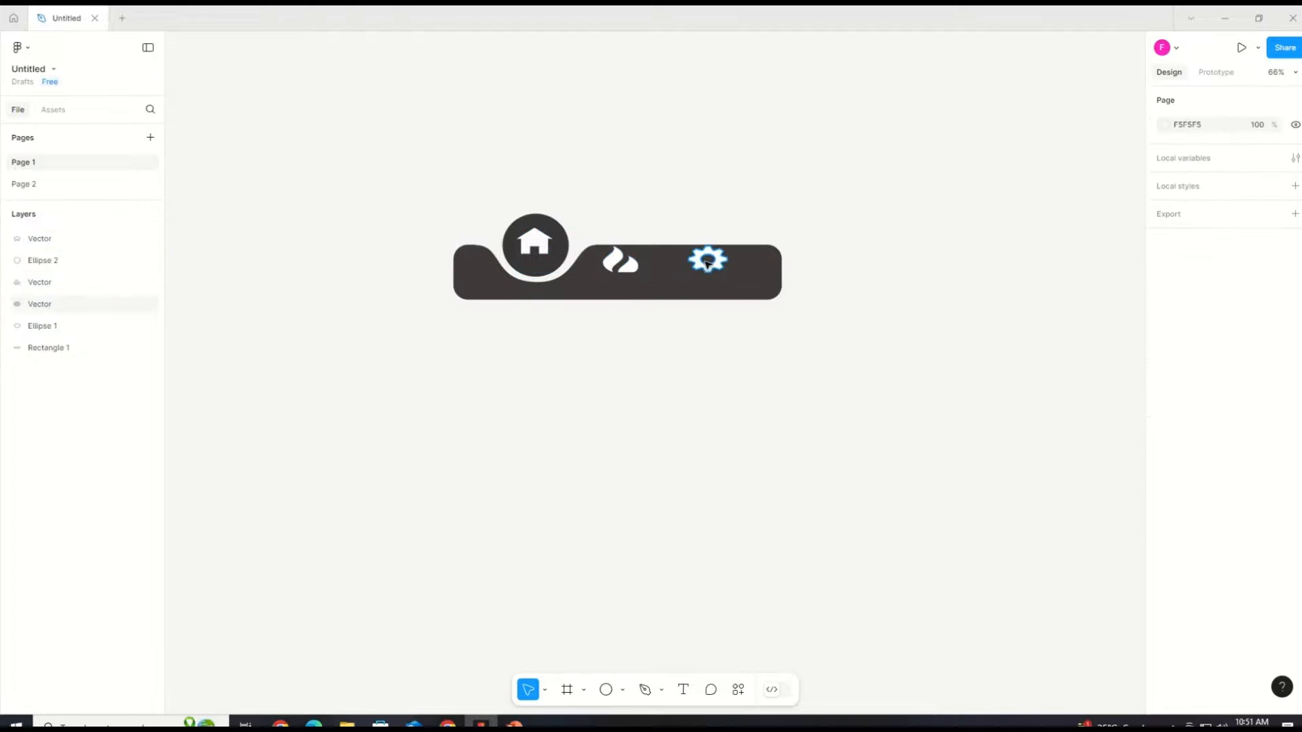
left_click(705, 264)
left_click(620, 263, "shift")
left_click_drag(706, 263, 718, 268)
left_click(699, 308)
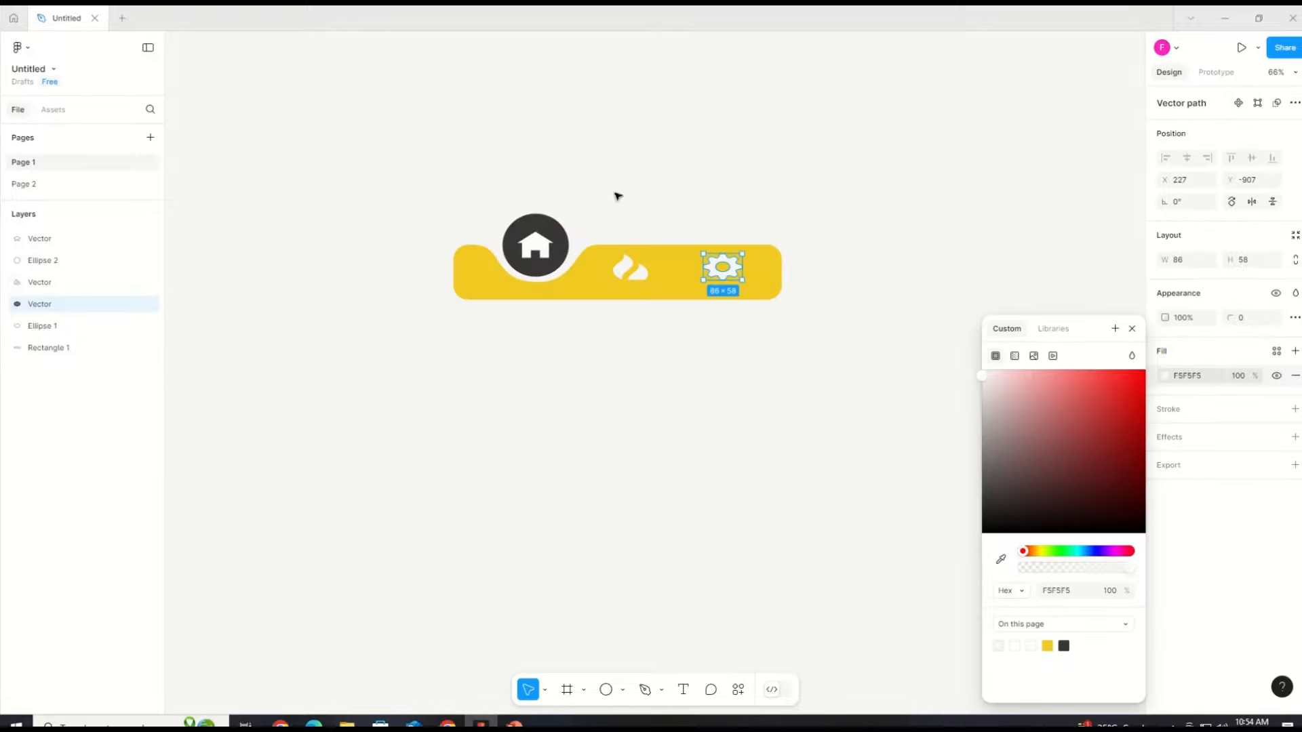
left_click(535, 244)
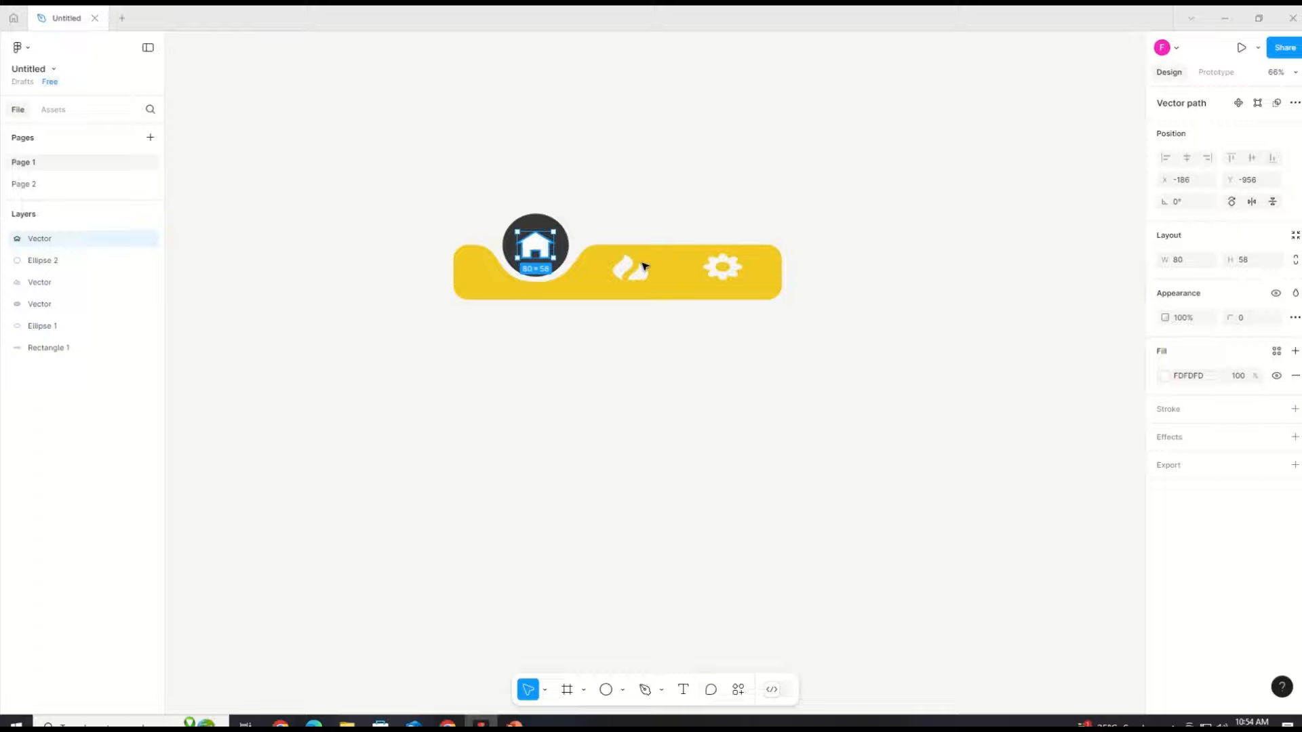
left_click(1168, 376)
left_click(626, 377)
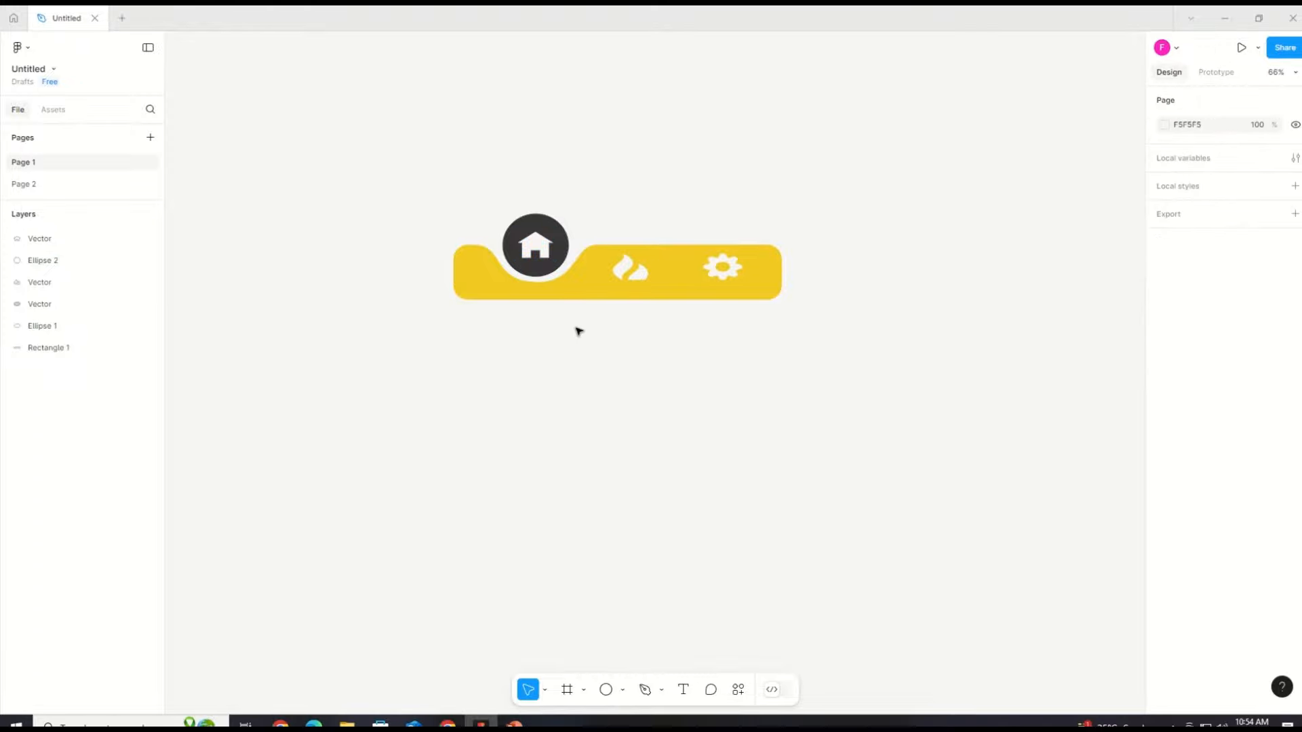
Step: Duplicate the whole navigation bar and place the copy below the original
left_click_drag(385, 184, 834, 360)
left_click(689, 288, "shift")
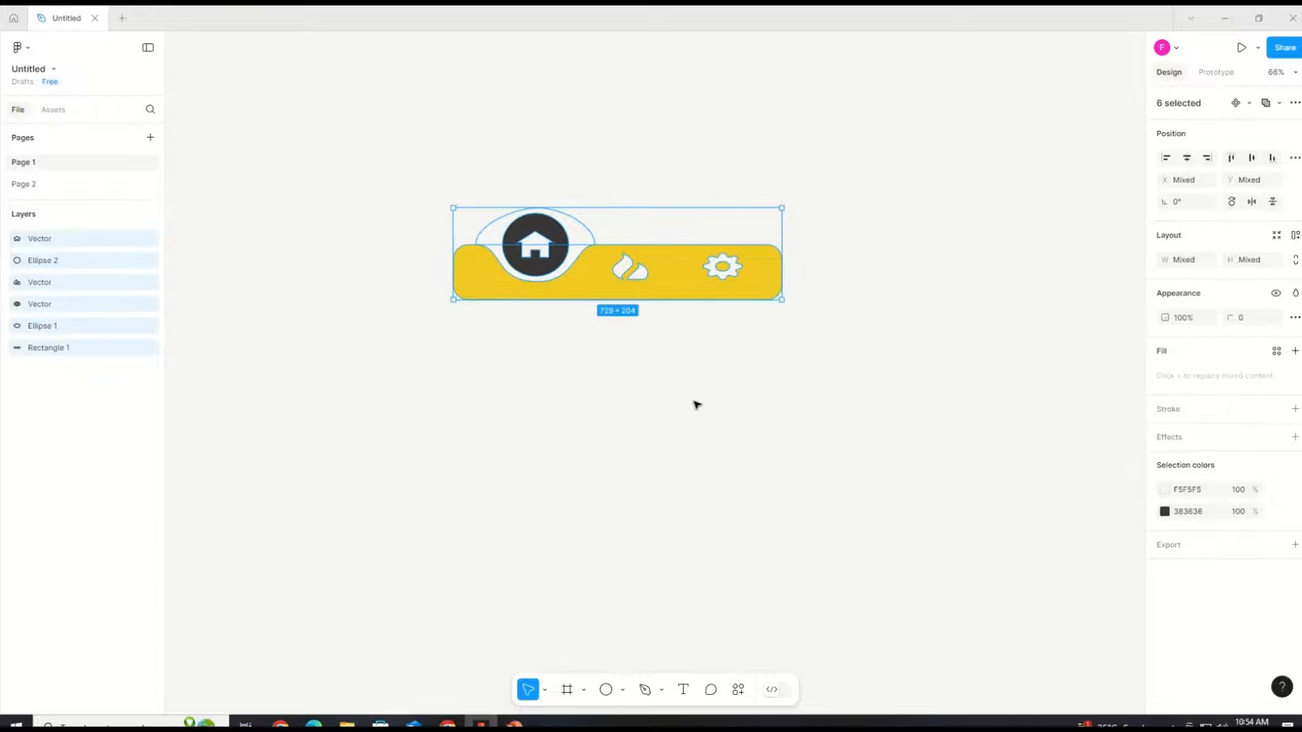
key("ctrl+a")
key("ctrl+d")
left_click_drag(601, 285, 642, 381)
left_click(677, 482)
left_click(619, 462)
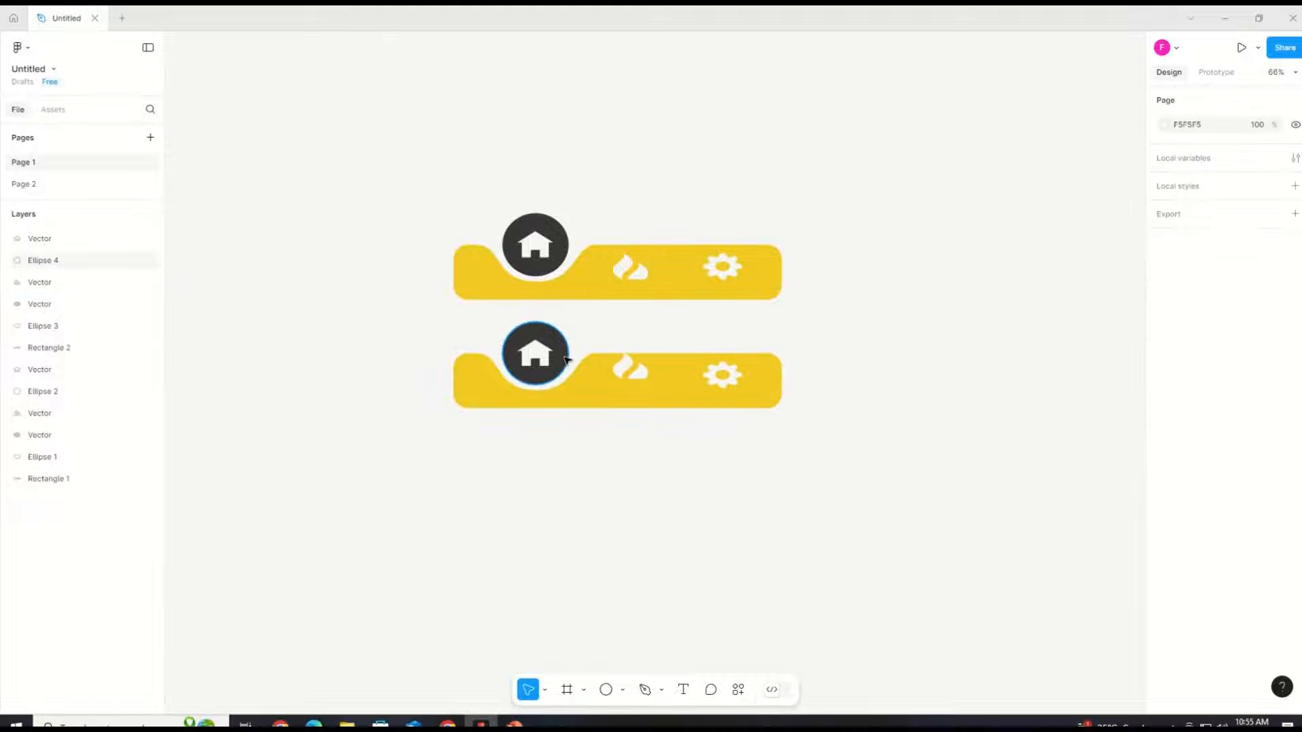
Step: Move the notch ellipse of the lower bar to the middle of the bar
mouse_move(568, 360)
left_mouse_down()
mouse_move(568, 337)
mouse_move(646, 339)
mouse_move(554, 337)
mouse_move(589, 355)
mouse_move(676, 352)
left_mouse_up()
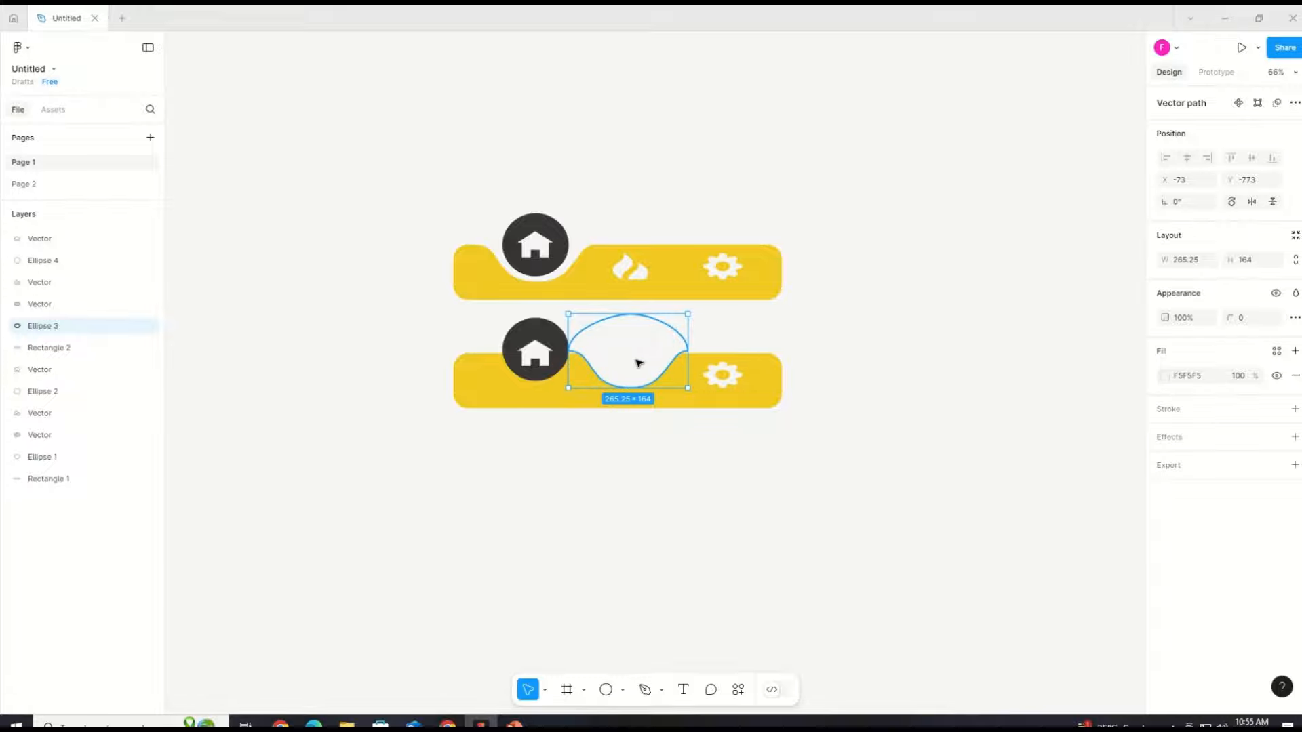
key("Down")
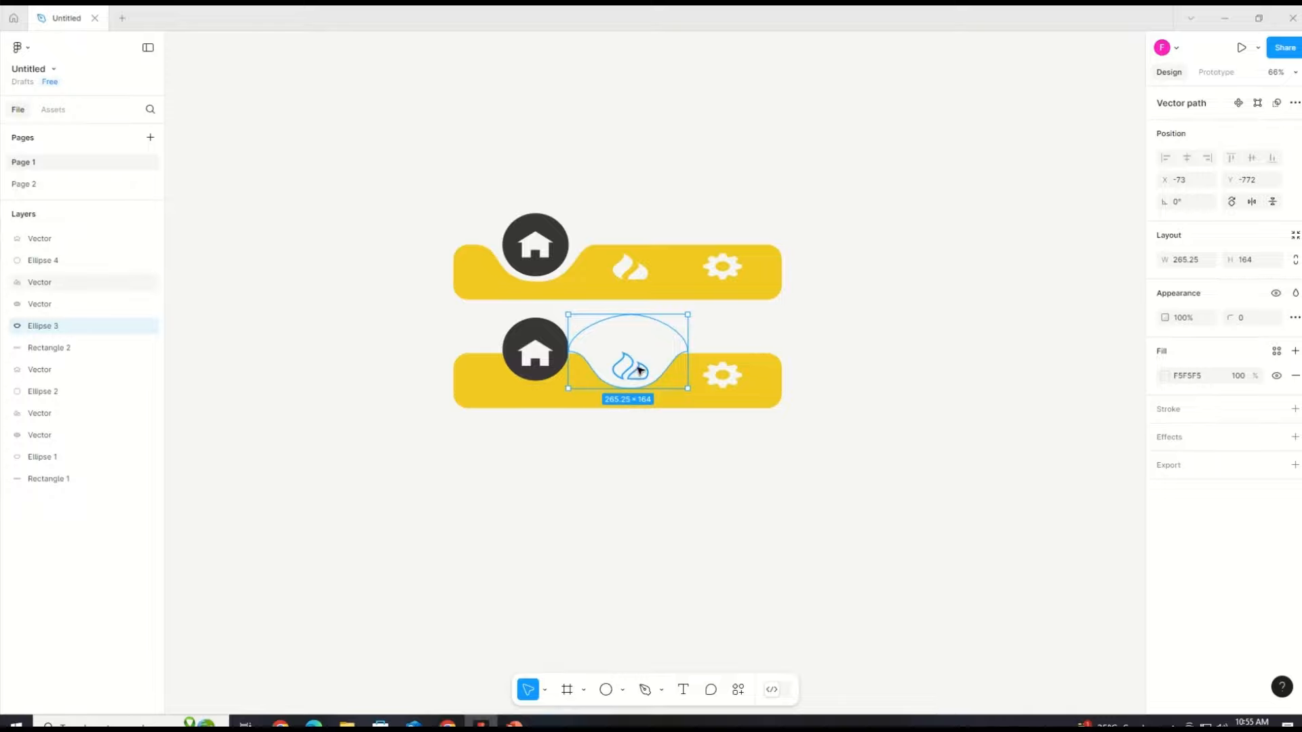
Step: Try bringing the notch ellipse to front and sending it to back, then undo the reordering
right_click(639, 369)
left_click(687, 377)
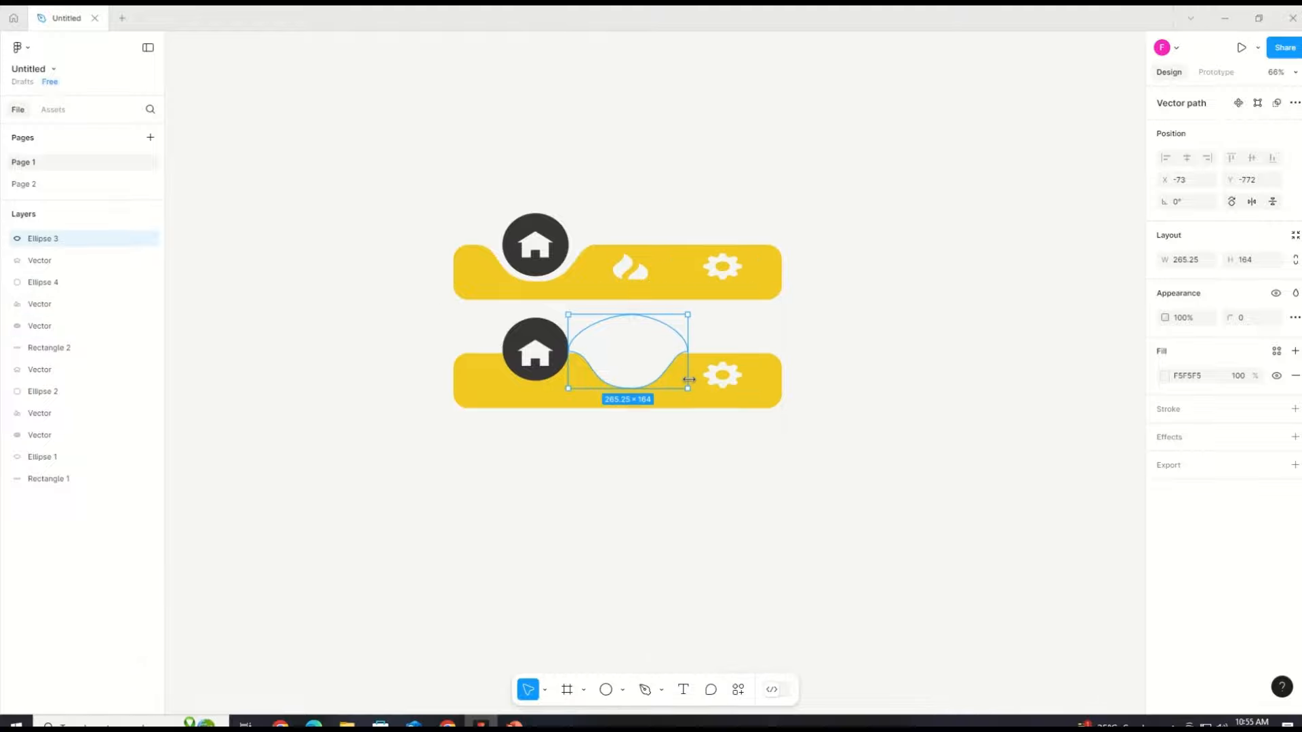
right_click(640, 366)
left_click(687, 393)
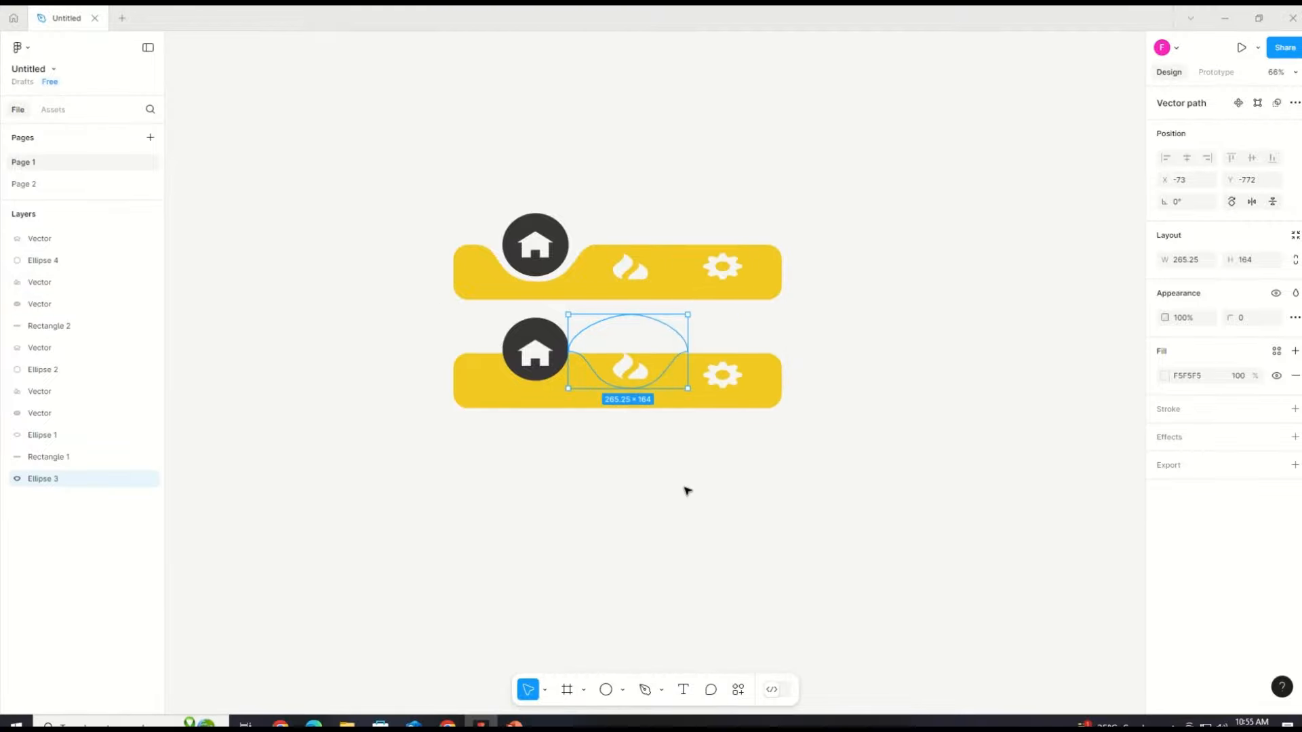
left_click(687, 491)
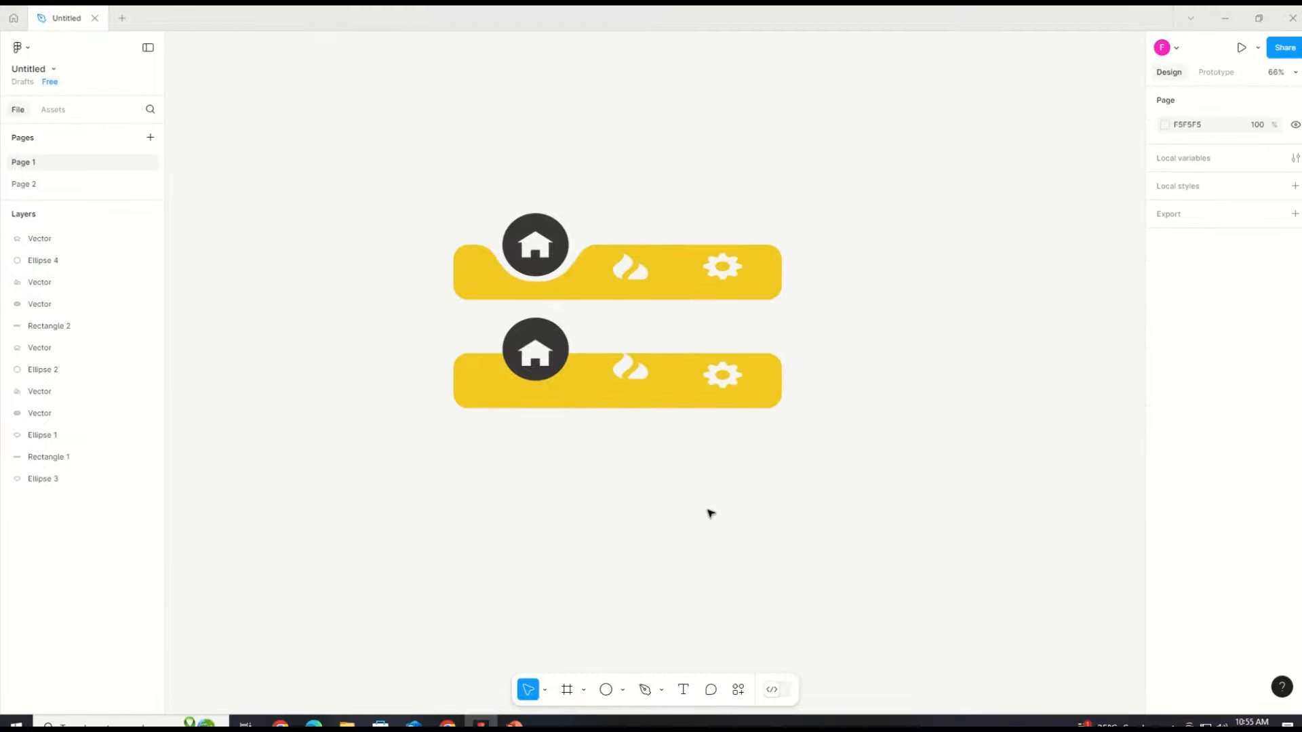
left_click(620, 369)
key("ctrl+z")
key("ctrl+z")
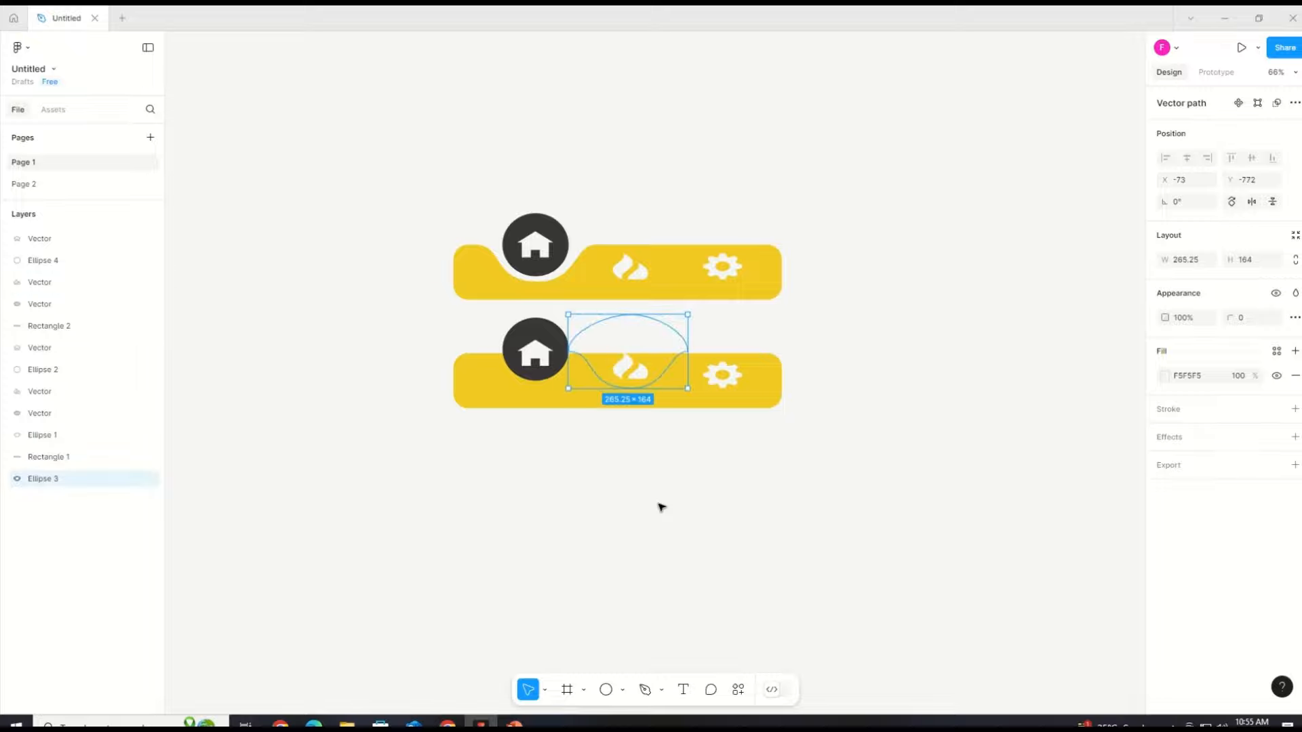
key("ctrl+z")
key("ctrl+z")
Step: Nudge the middle notch ellipse slightly down to sit in the lower bar
left_click(625, 371)
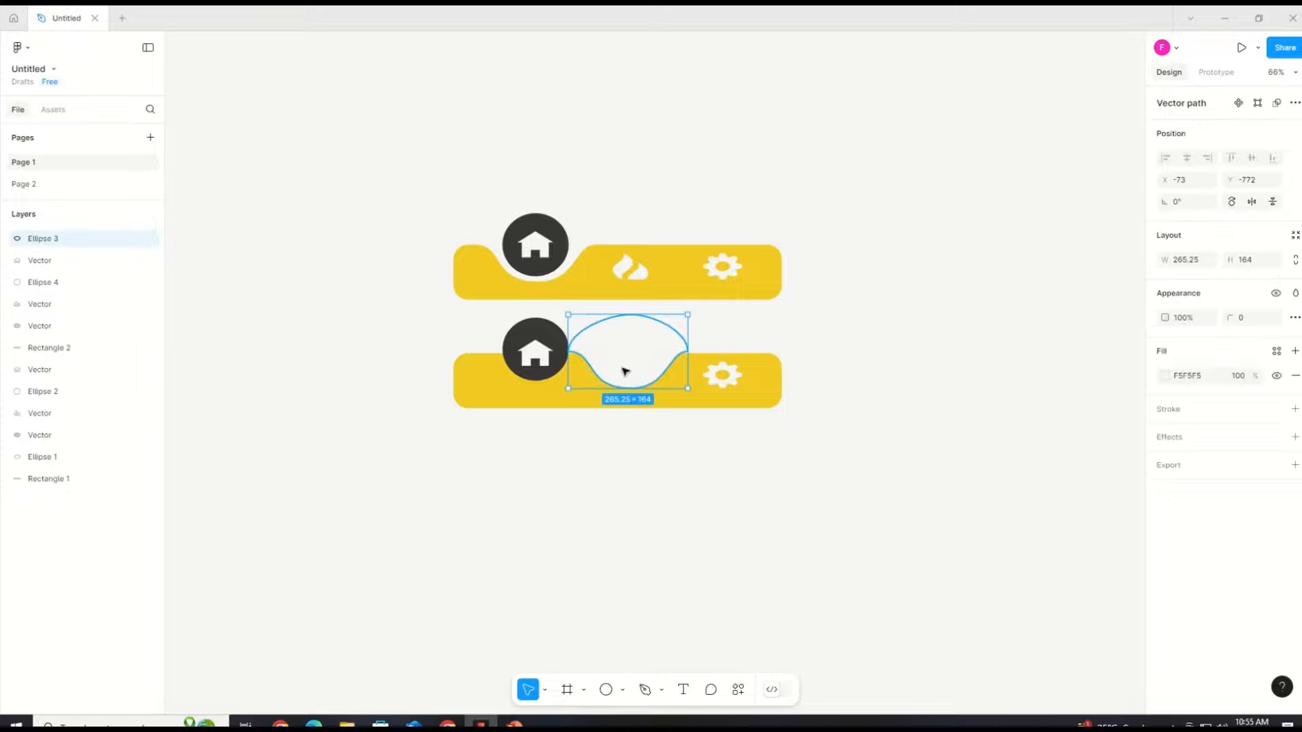
key("Down")
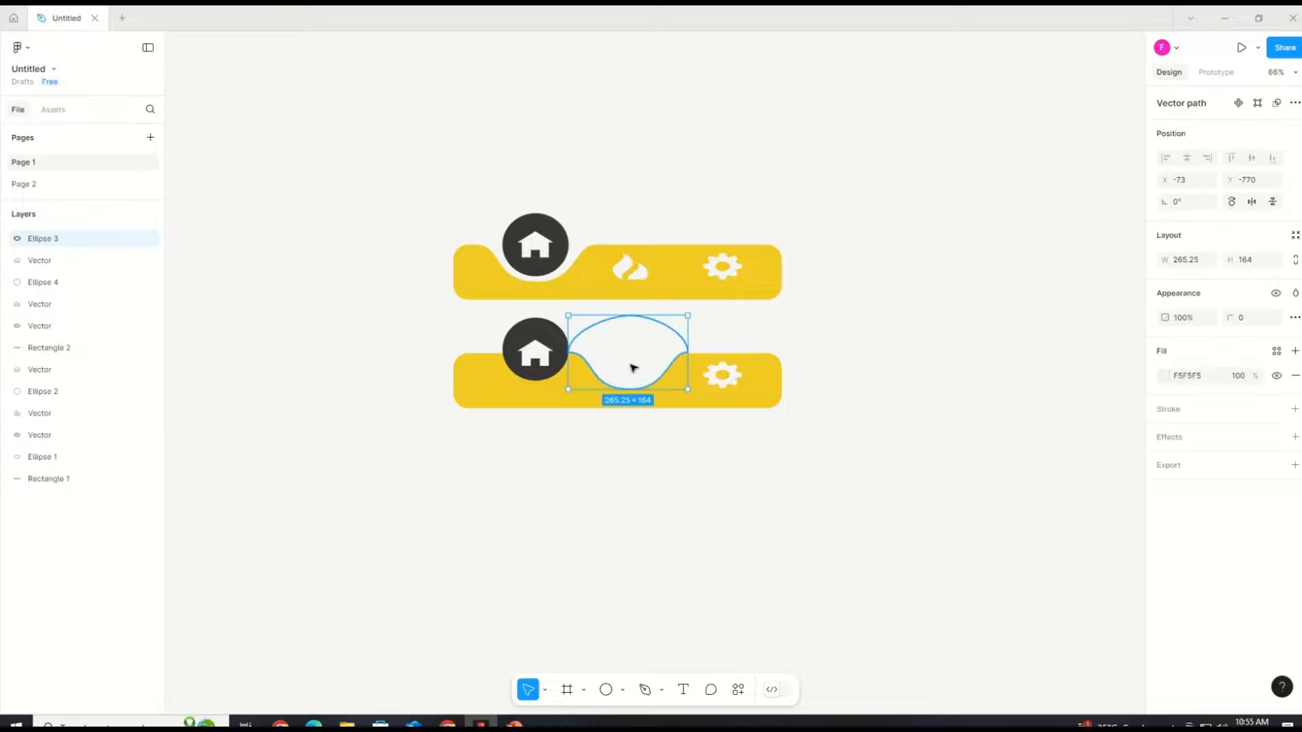
left_click_drag(630, 370, 636, 368)
left_click(653, 461)
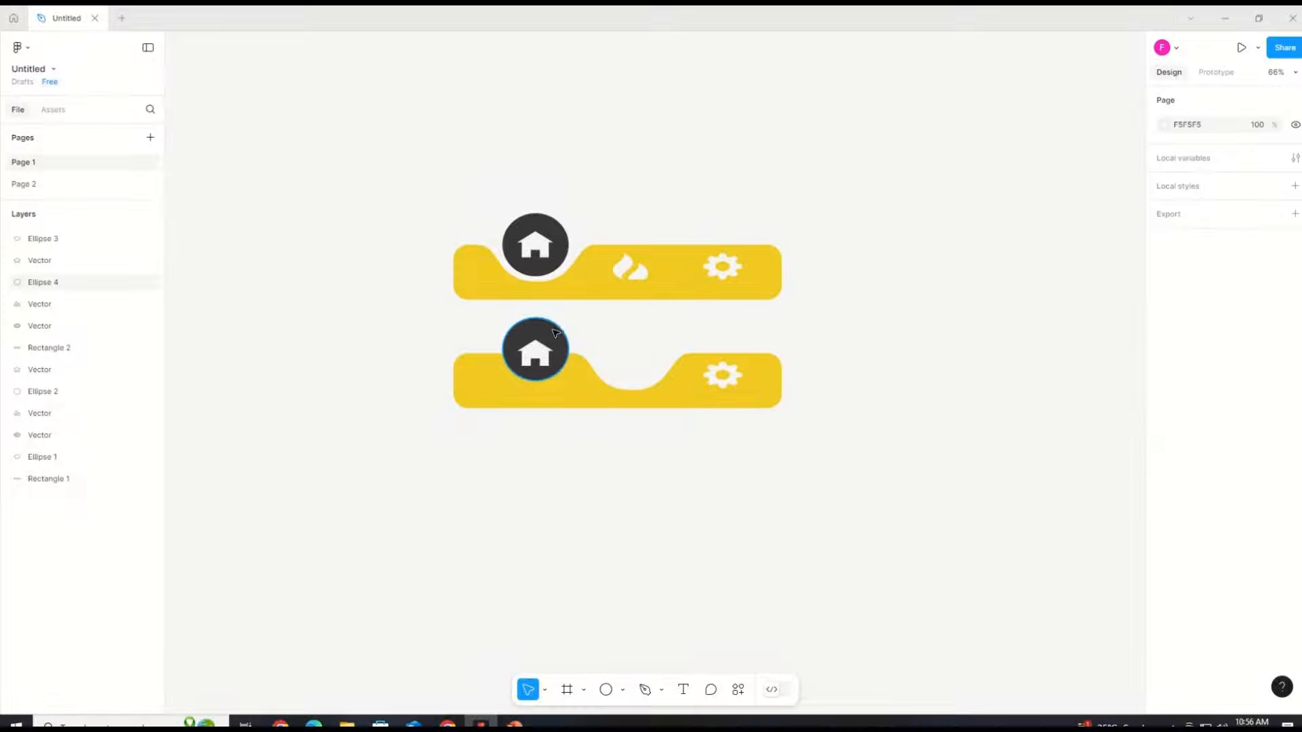
left_click(633, 366)
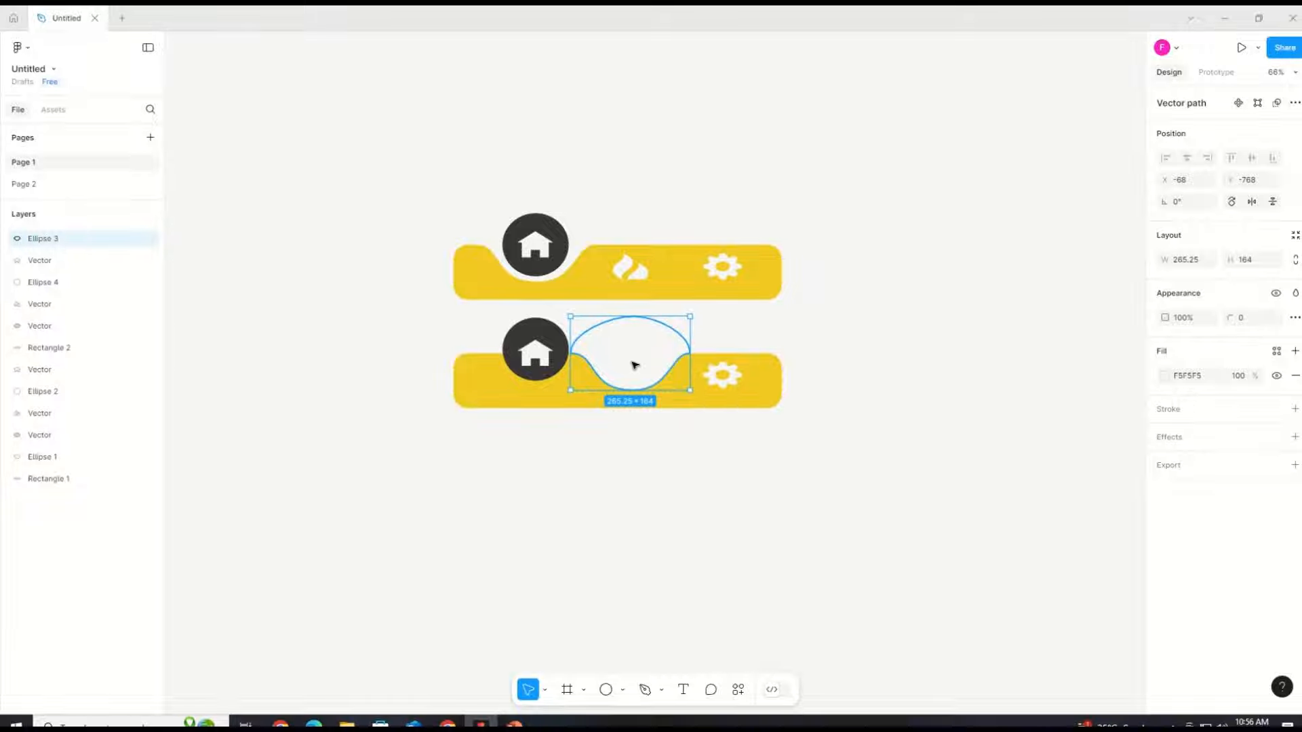
left_click(591, 471)
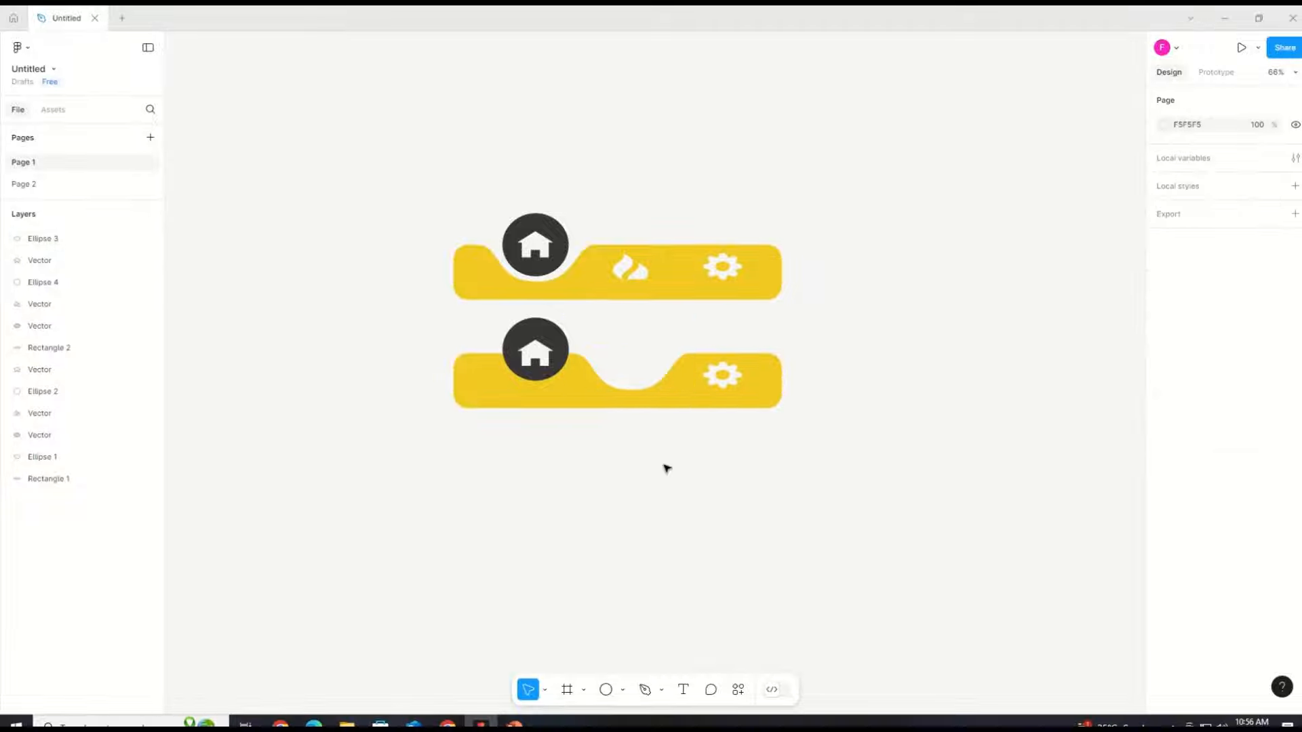
Step: Change the layer order of the middle notch ellipse in the lower bar
left_click(642, 364)
right_click(642, 365)
left_click(651, 390)
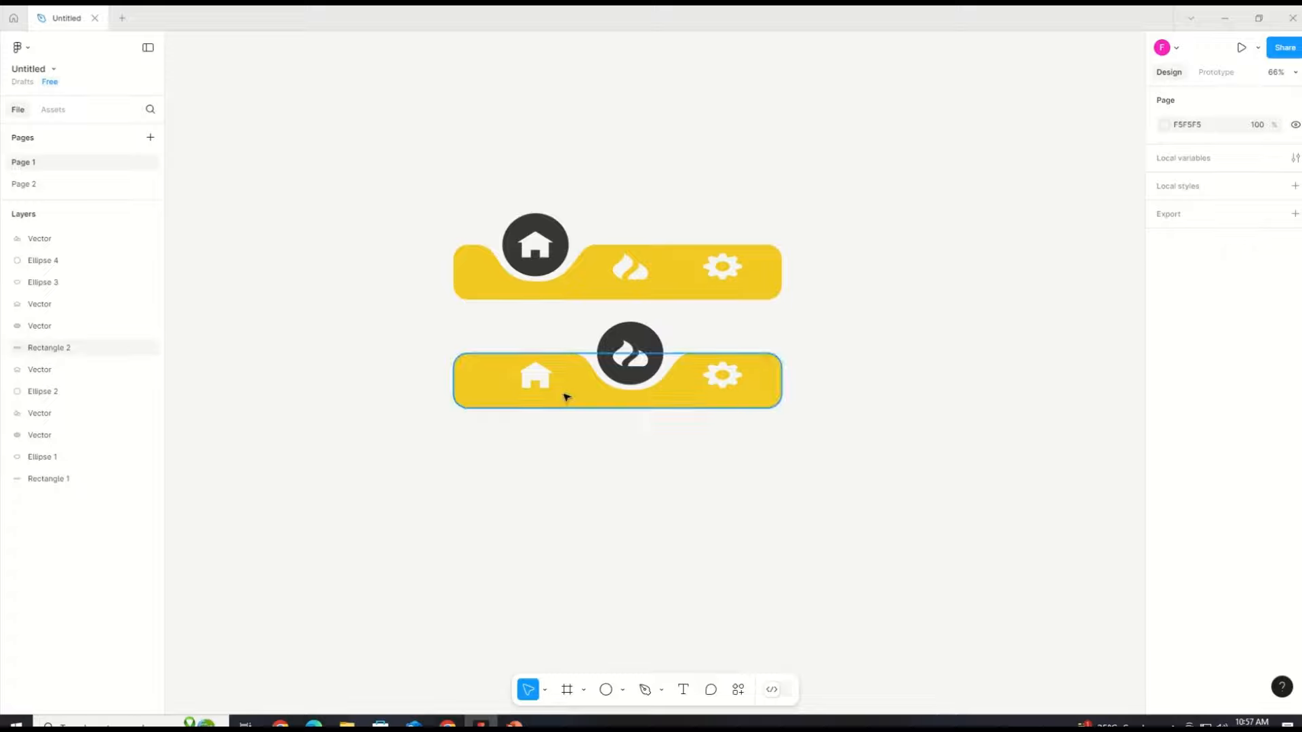
Step: Nudge the home and cog icons into position in both bars
left_click_drag(533, 376, 533, 378)
left_click_drag(712, 375, 721, 376)
left_click_drag(713, 278, 721, 282)
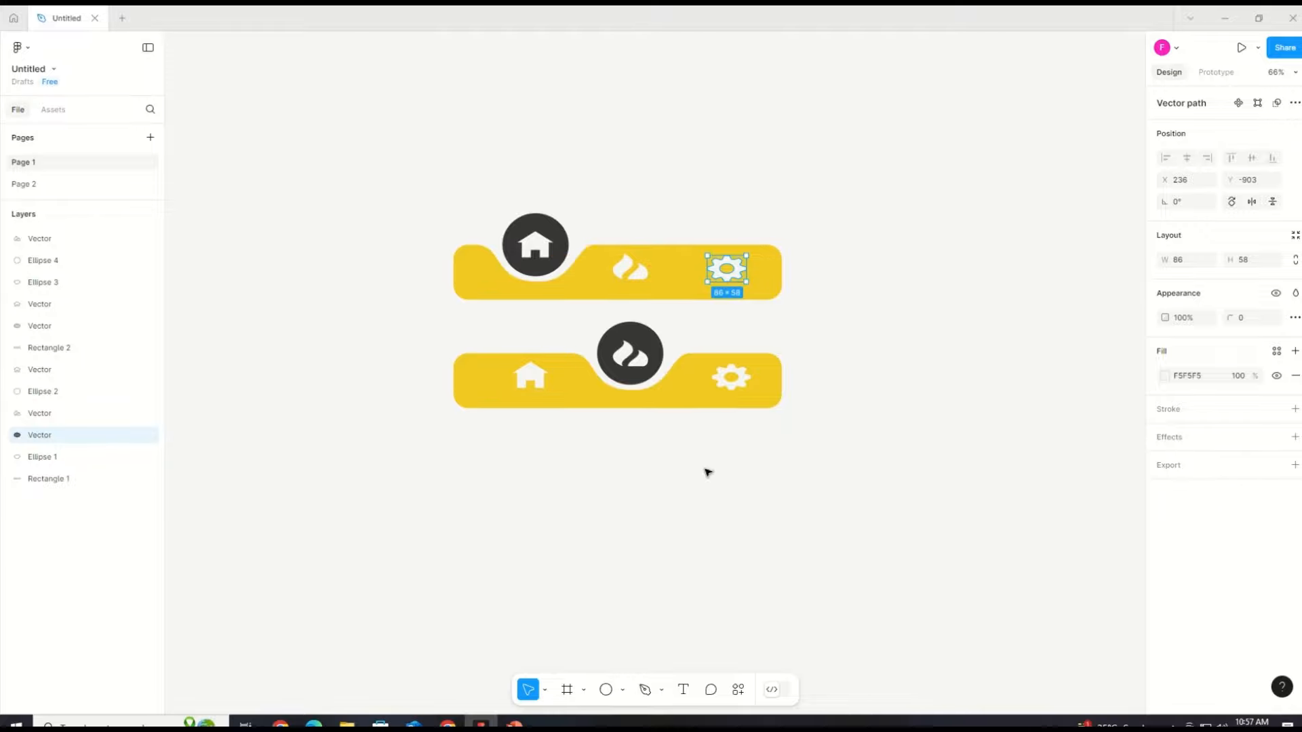
Step: Duplicate the lower bar's rectangle and dark circle and move the copy below as a third bar
left_click(673, 402)
left_click(654, 350)
key("ctrl+z")
left_click(651, 341)
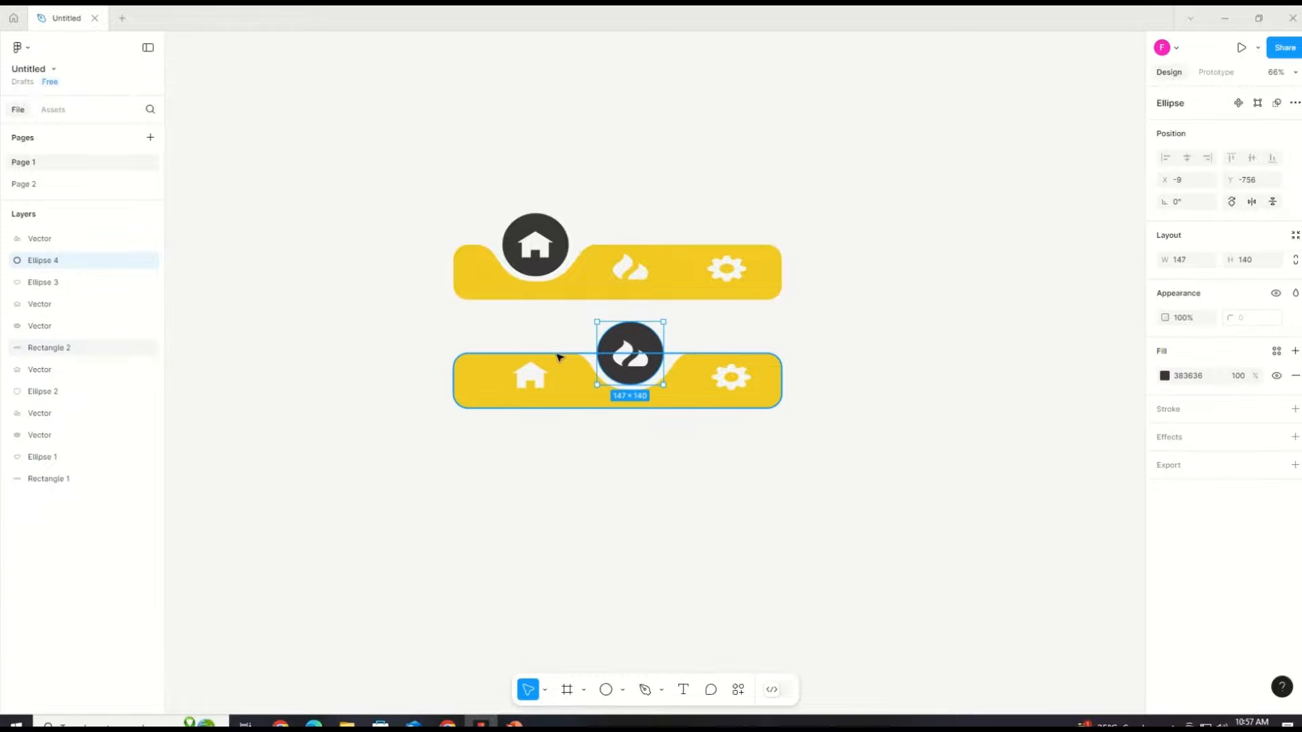
left_click(558, 358)
left_click(617, 337, "shift")
key("ctrl+d")
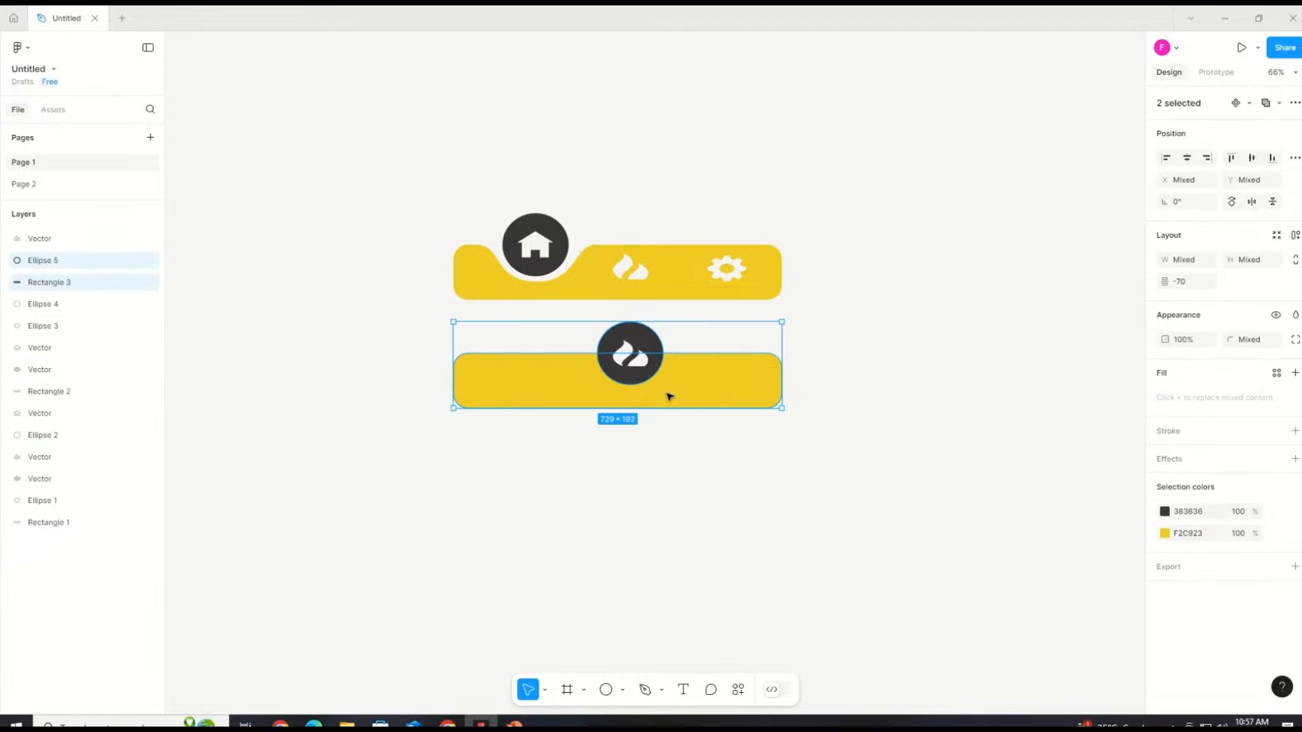
left_click_drag(669, 395, 676, 499)
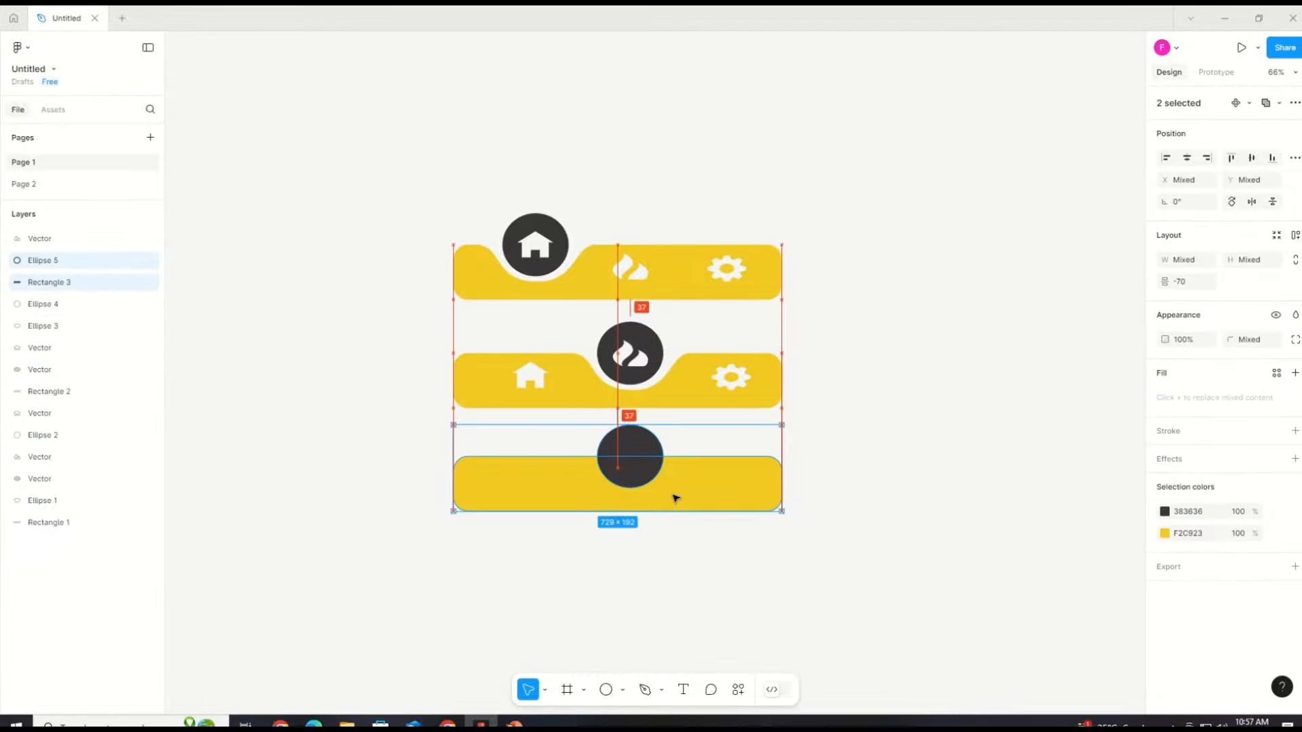
Step: Duplicate the second bar's icons and notch and move them onto the third bar
left_click_drag(393, 335, 881, 487)
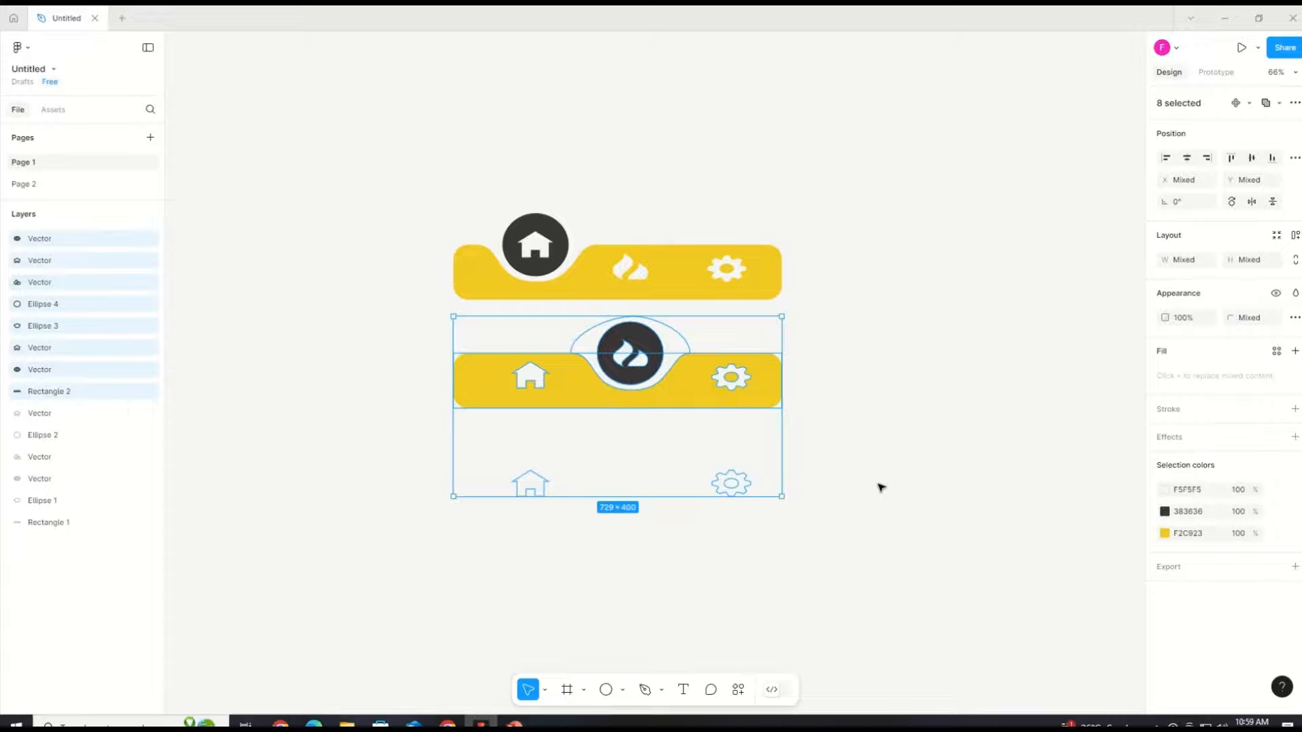
key("ctrl+d")
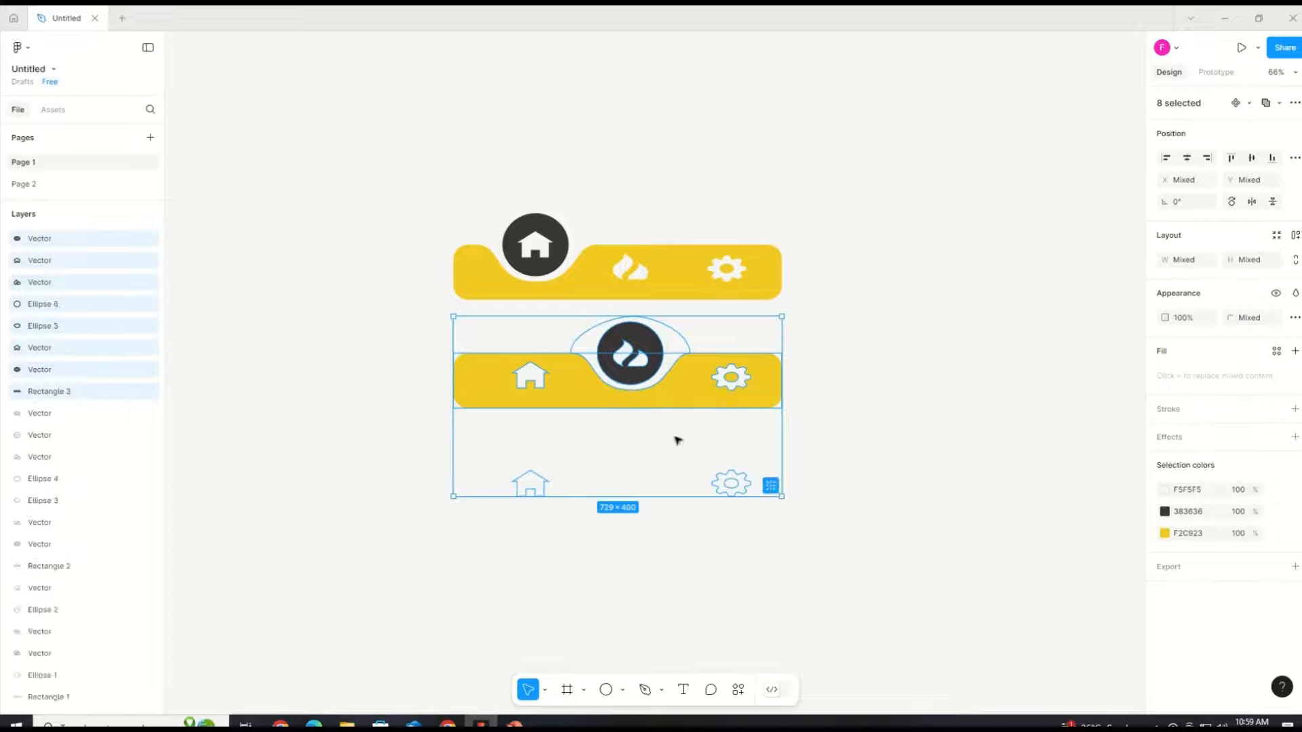
left_click_drag(674, 438, 670, 544)
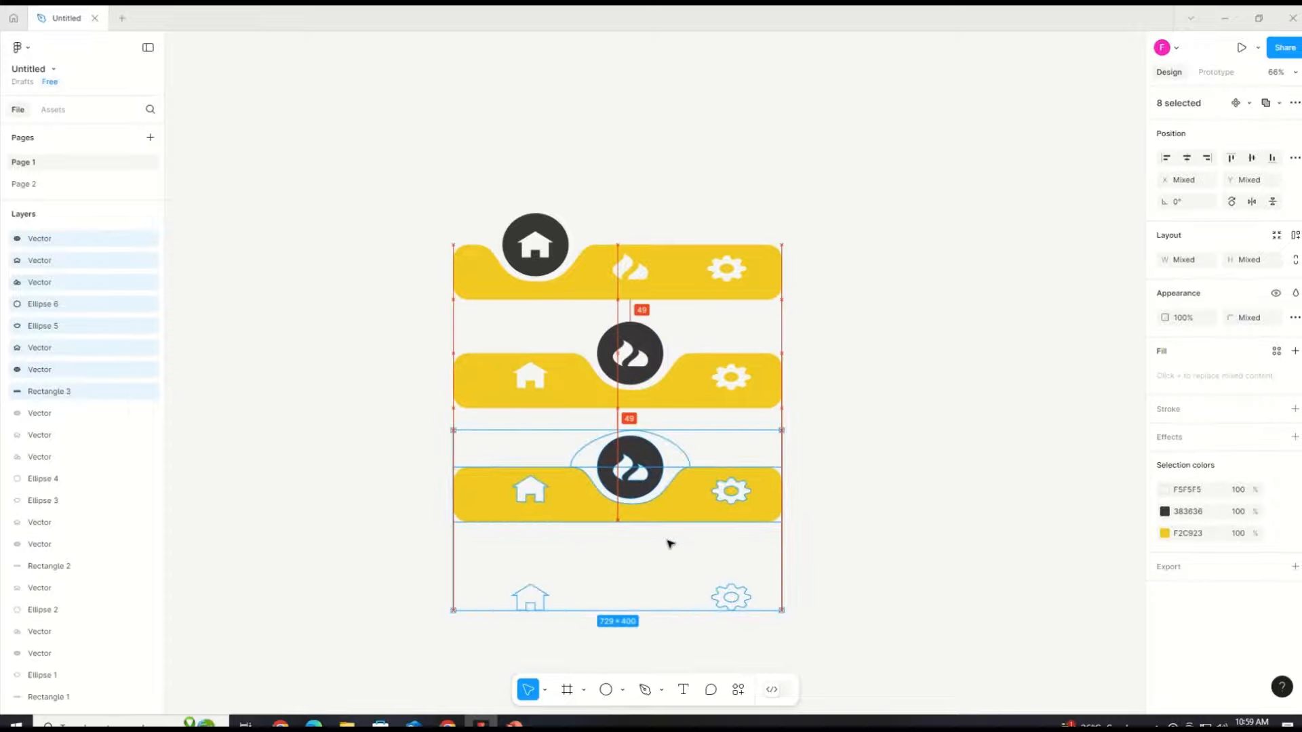
left_click(855, 535)
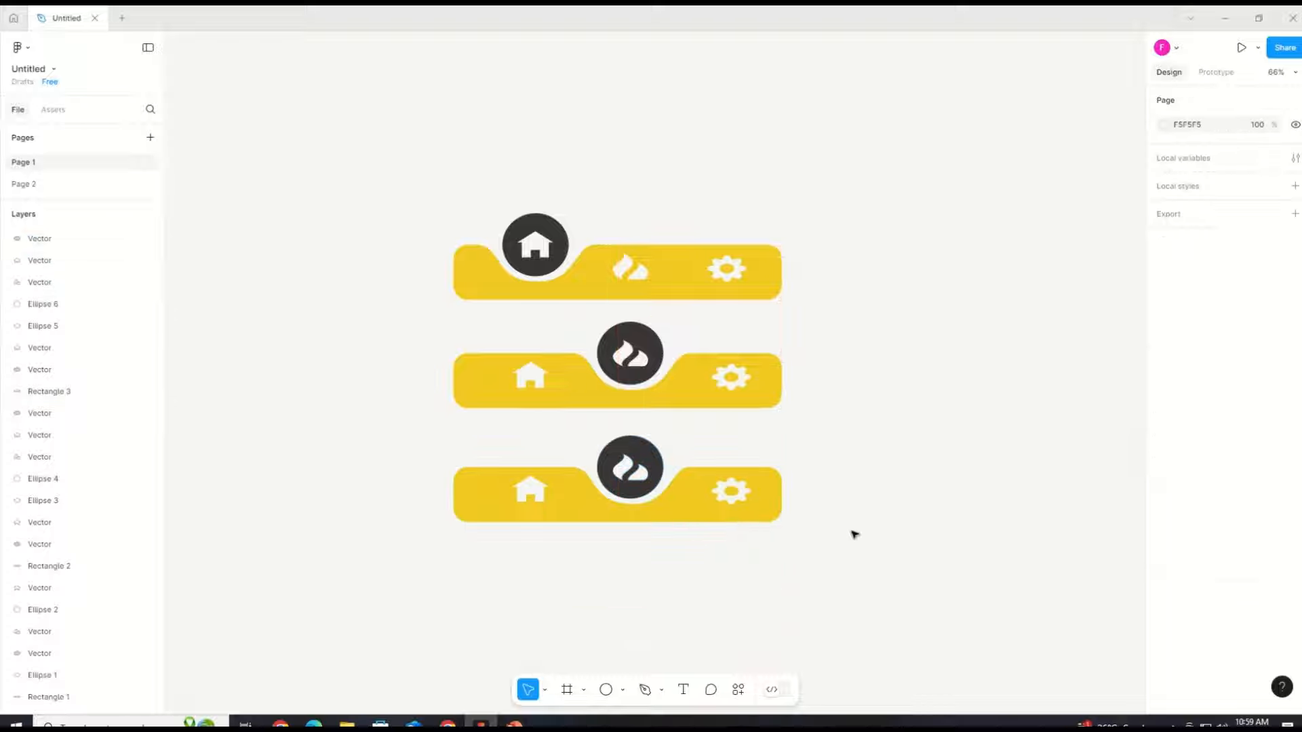
Step: Delete the stray duplicate cog and home icons below the third bar
left_click(738, 605)
right_click(738, 607)
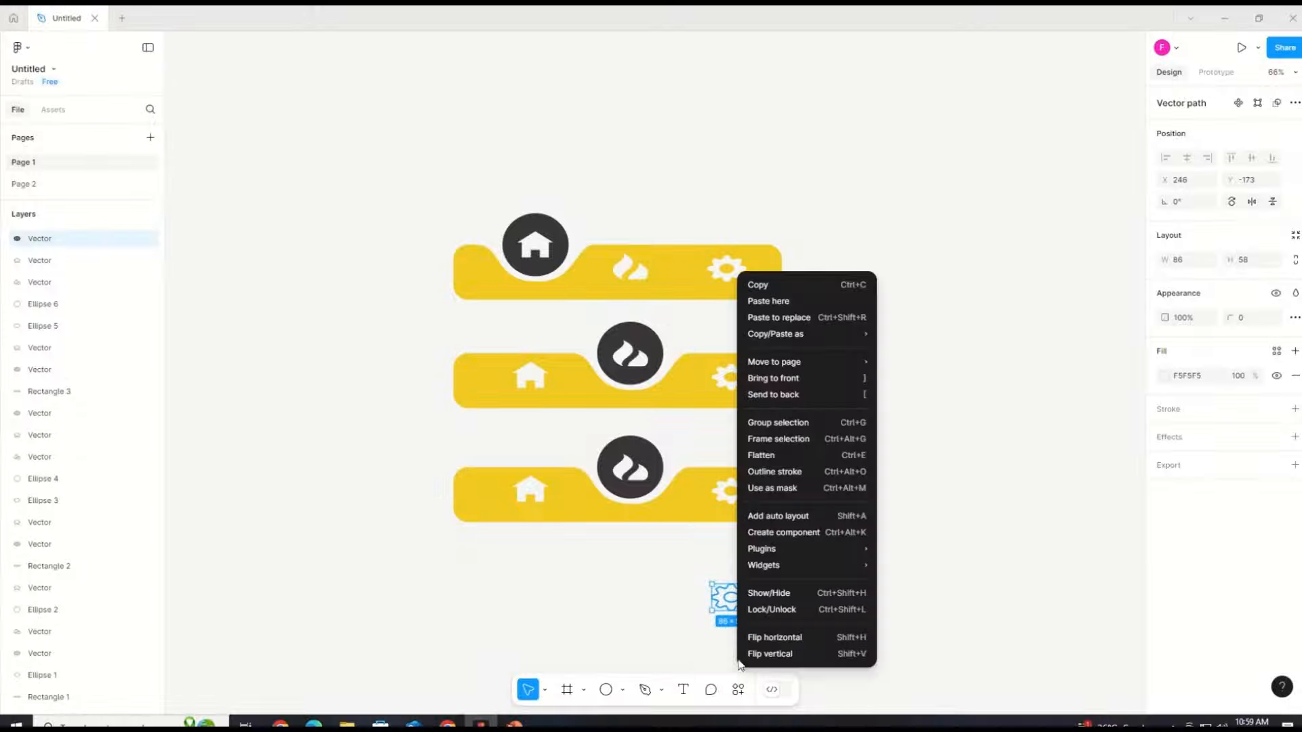
left_click(925, 591)
key("Delete")
left_click(533, 602)
key("Delete")
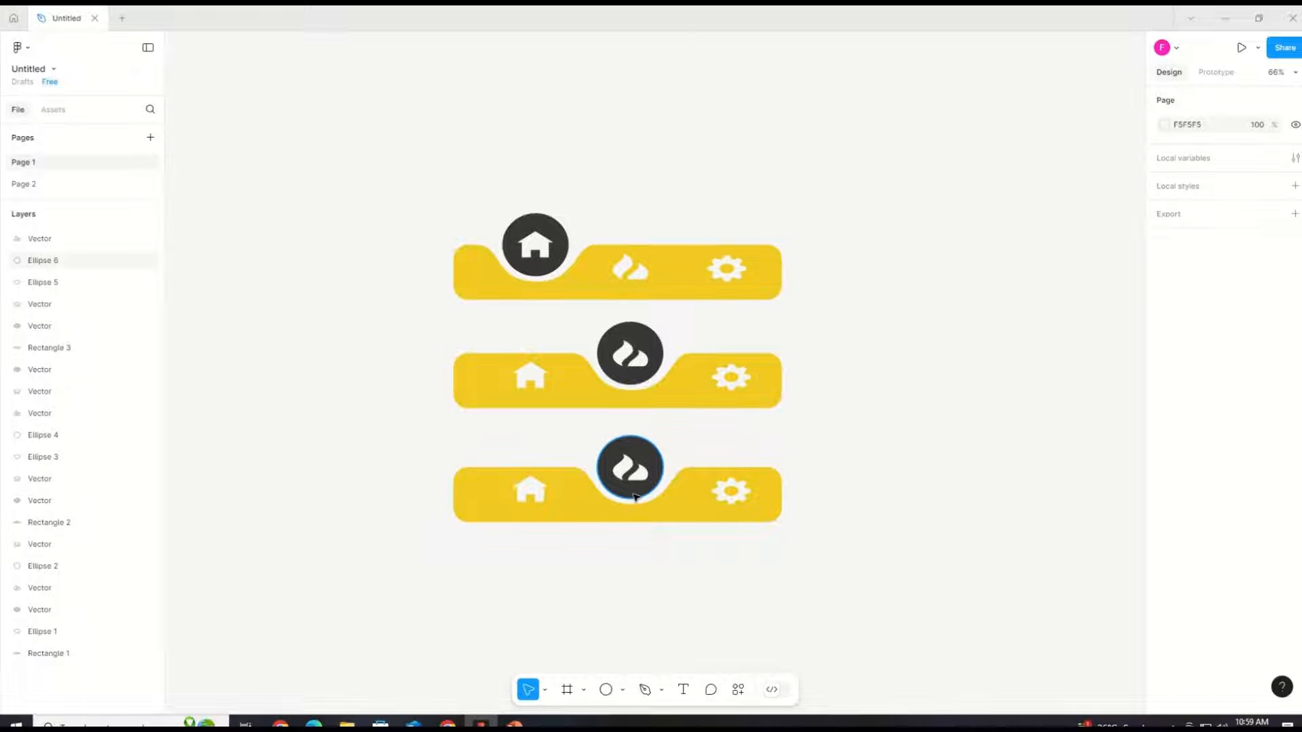
Step: Move the third bar's notch to the right, under the cog icon's position
double_click(672, 478)
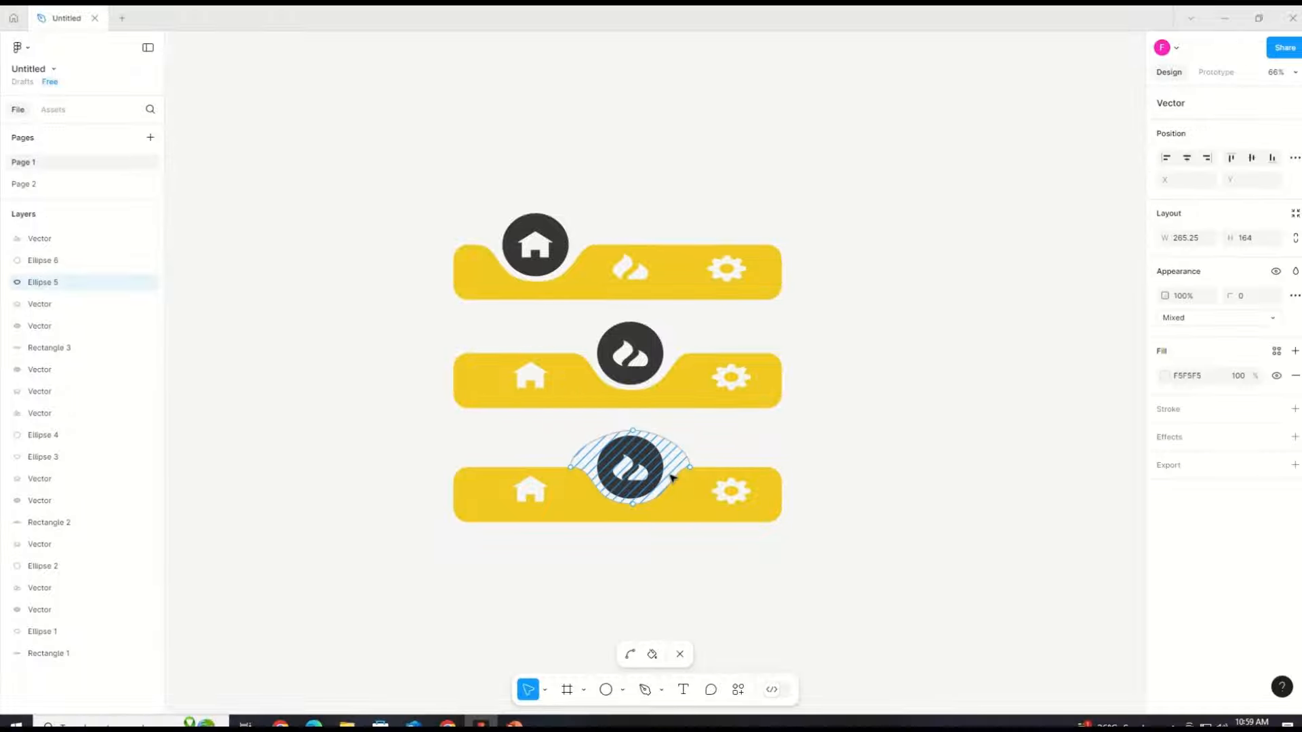
mouse_move(674, 479)
left_mouse_down()
mouse_move(757, 479)
mouse_move(745, 481)
left_mouse_up()
left_click(759, 596)
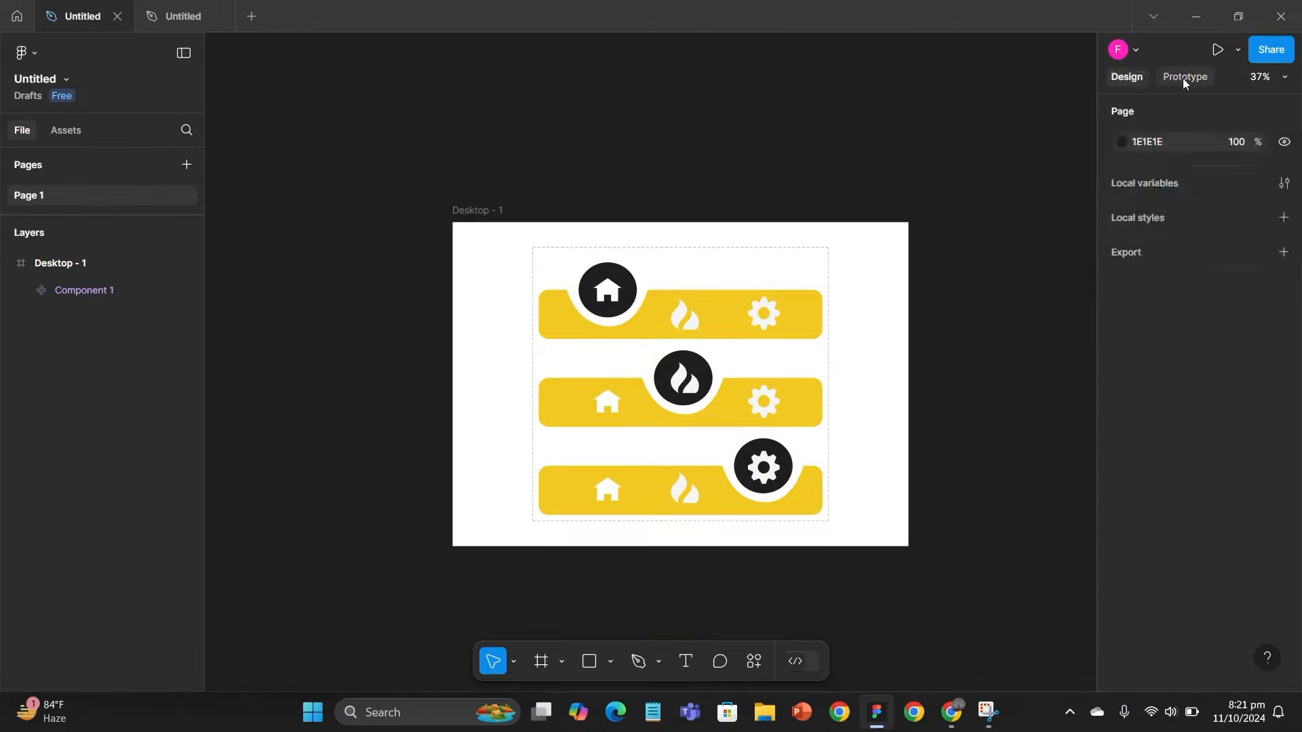
left_click(1184, 79)
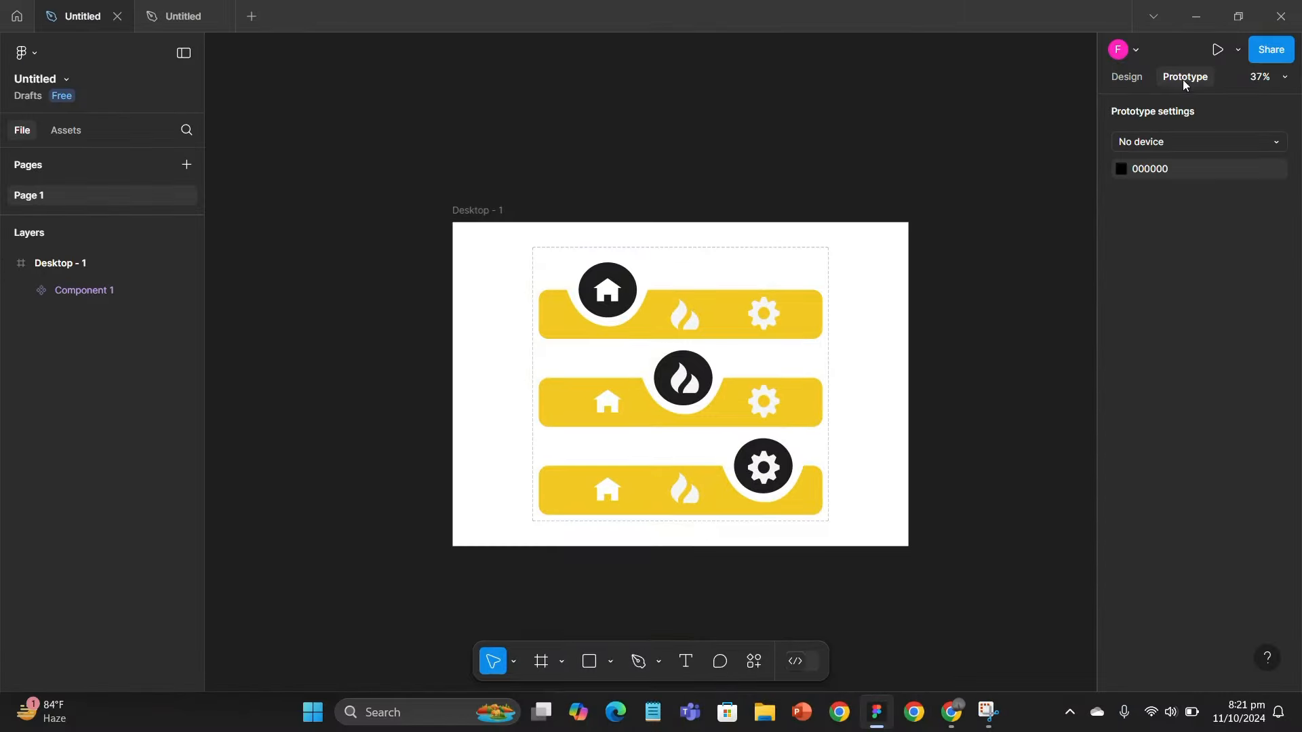